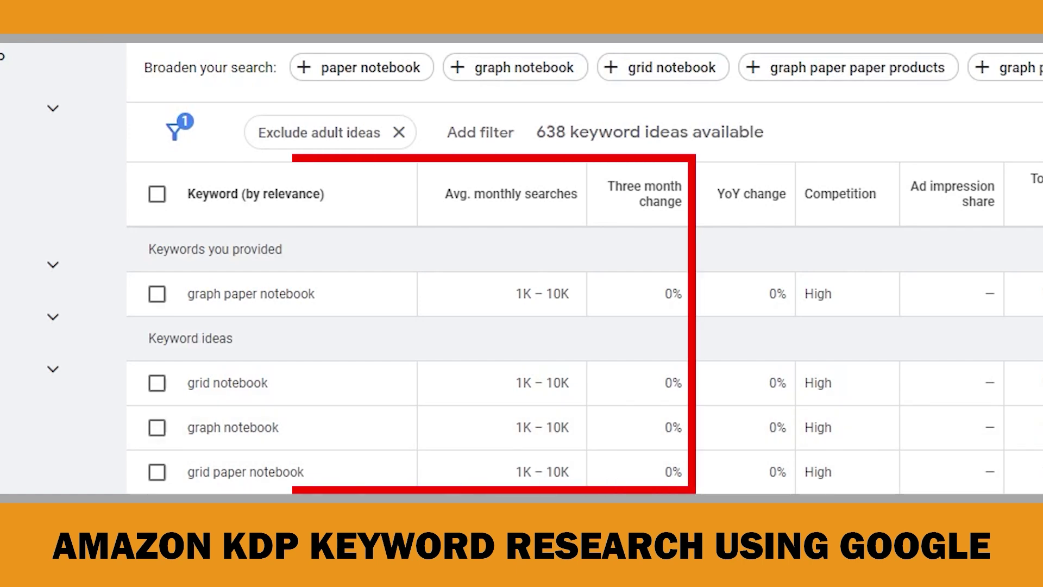
Step: Search Google for 'graph paper notebook' and scroll through the shopping results
{"action": "scroll", "coordinate": [585, 360], "scroll_direction": "down", "scroll_amount": 2}
{"action": "scroll", "coordinate": [585, 360], "scroll_direction": "down", "scroll_amount": 3}
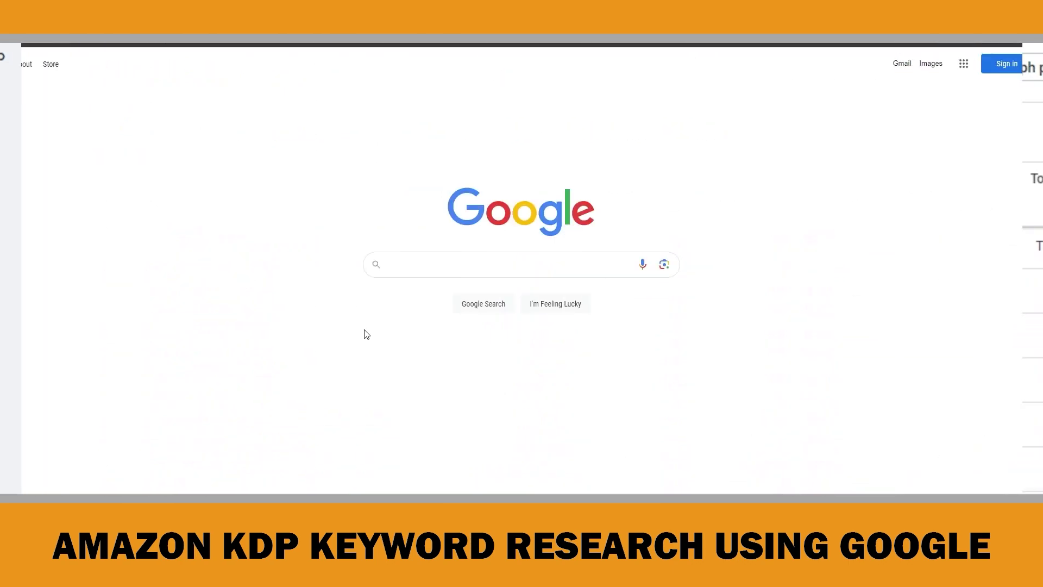
{"action": "left_click", "coordinate": [400, 266]}
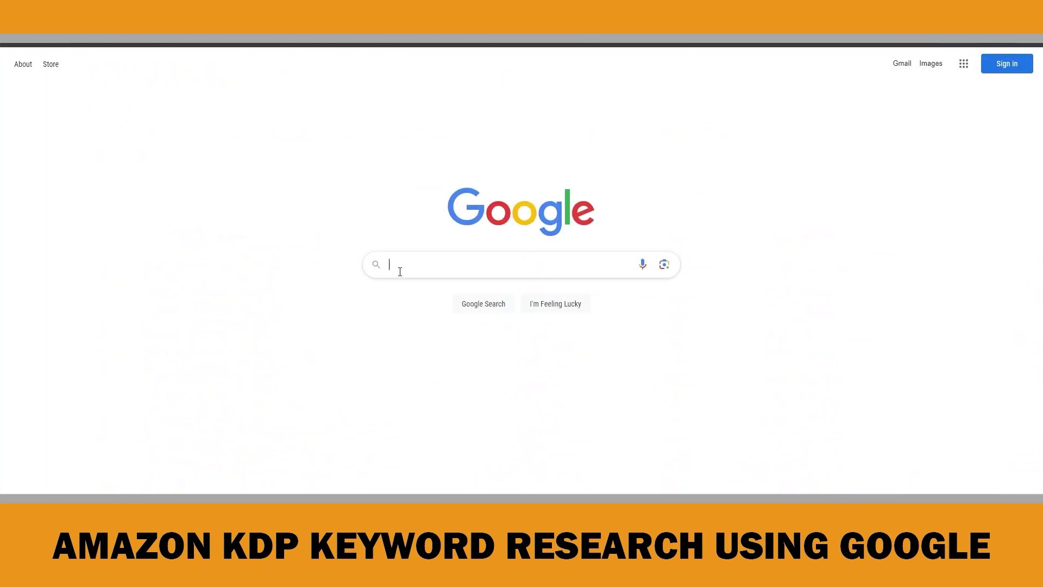
{"action": "type", "text": "graph paper notebook"}
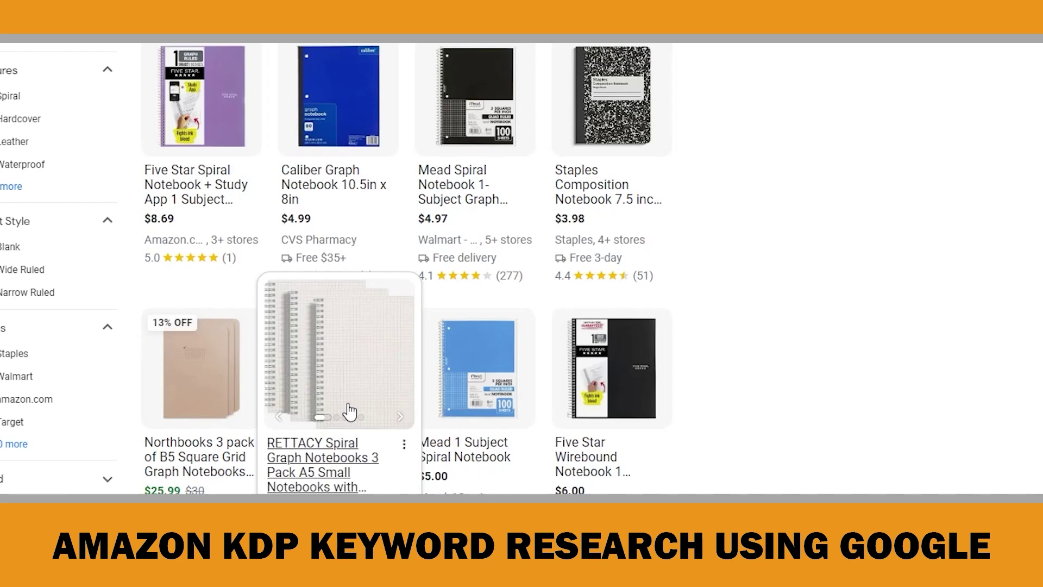
{"action": "scroll", "coordinate": [749, 456], "scroll_direction": "down", "scroll_amount": 5}
{"action": "scroll", "coordinate": [750, 407], "scroll_direction": "down", "scroll_amount": 1}
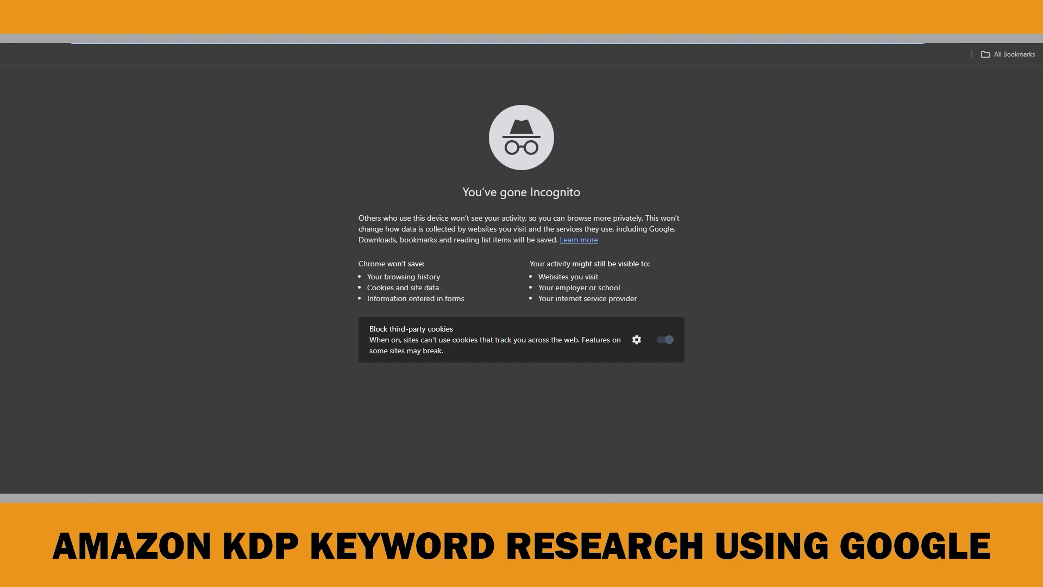
Step: Load google.com in the Incognito window, visit Advanced Search, then return to the Google homepage
{"action": "key", "text": "Return"}
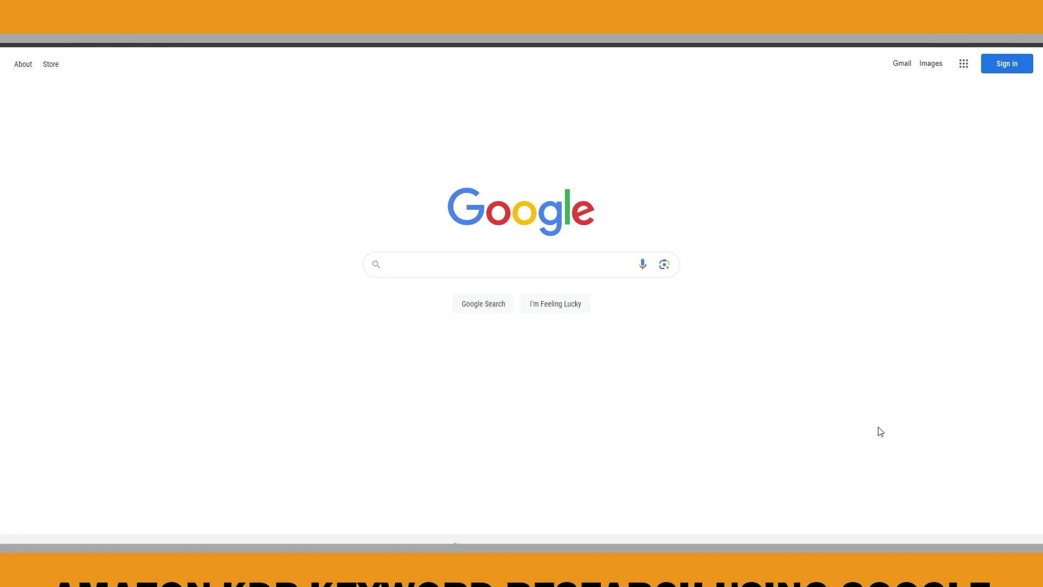
{"action": "left_click", "coordinate": [1011, 547]}
{"action": "left_click", "coordinate": [1003, 434]}
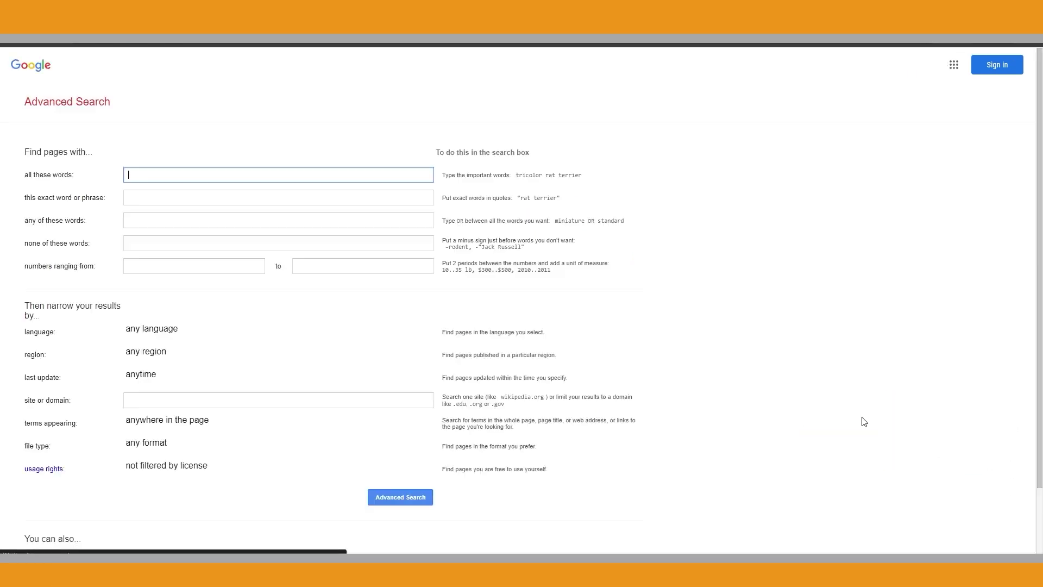
{"action": "left_click", "coordinate": [38, 64]}
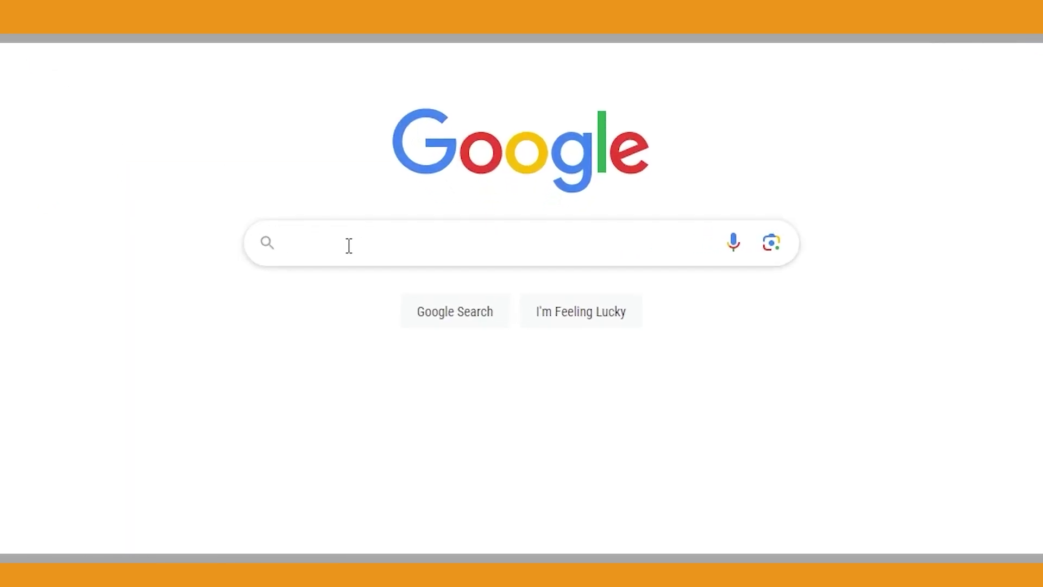
Step: Type 'graph paper notebook' and try appending 8, a, d and f to compare autocomplete suggestions
{"action": "type", "text": "graph paper notebook"}
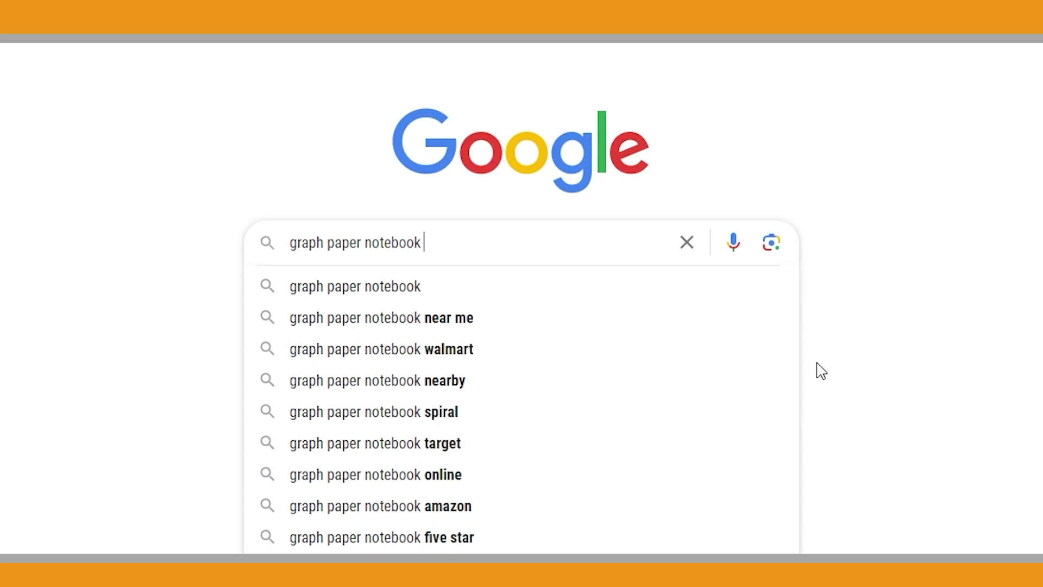
{"action": "type", "text": "8"}
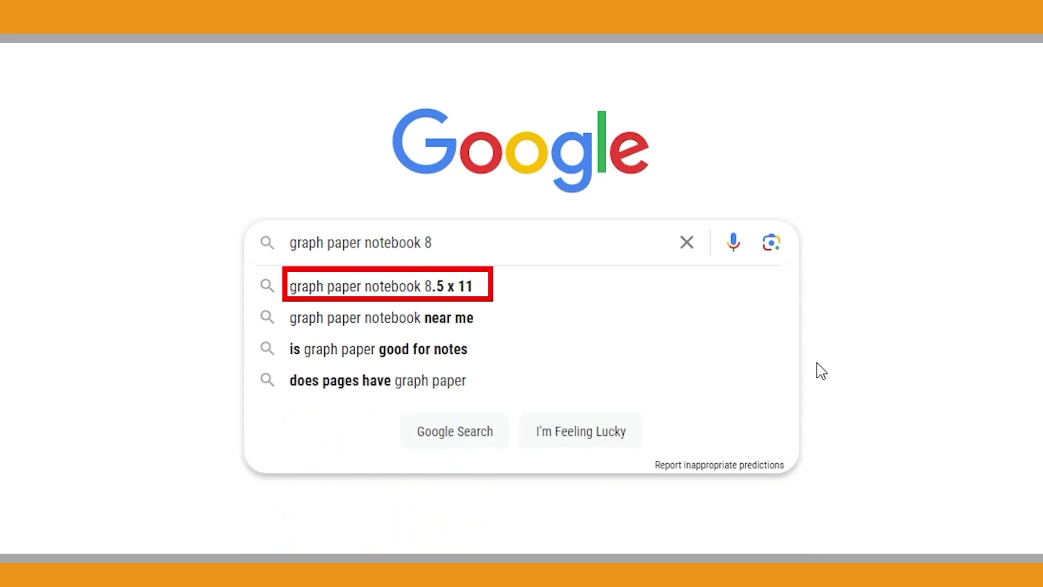
{"action": "key", "text": "BackSpace"}
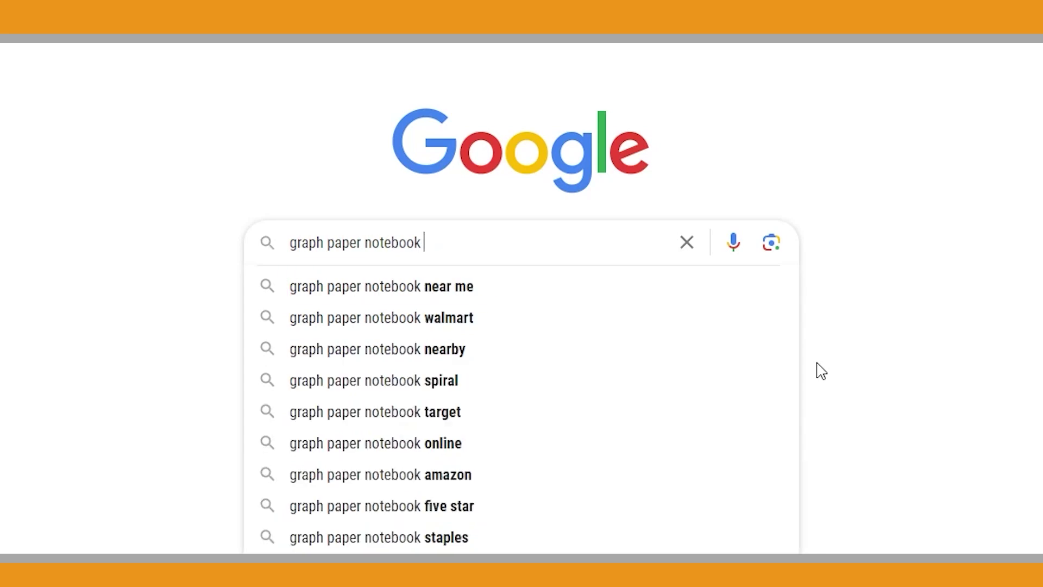
{"action": "key", "text": "BackSpace"}
{"action": "type", "text": "a"}
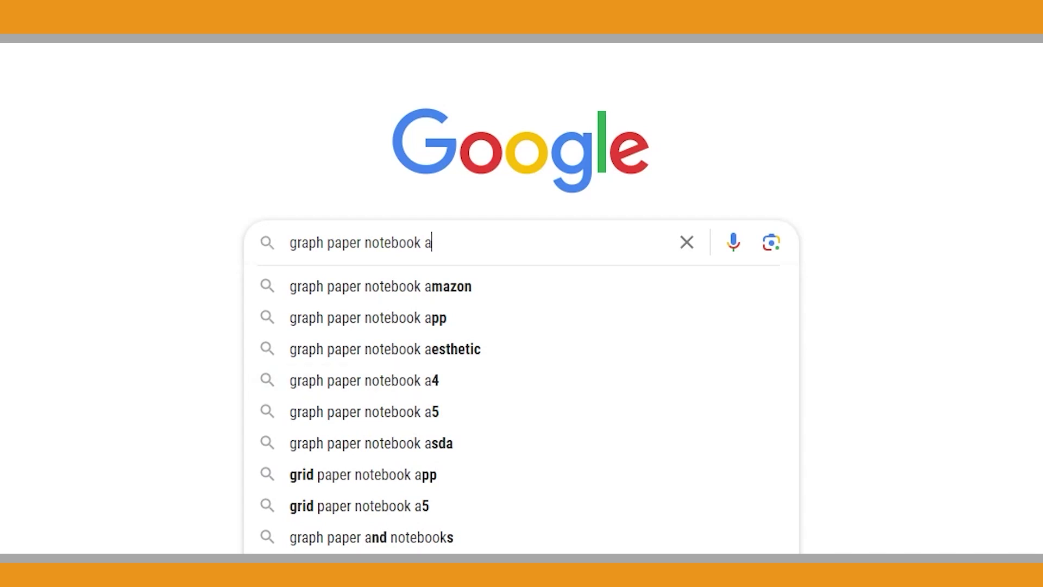
{"action": "key", "text": "BackSpace"}
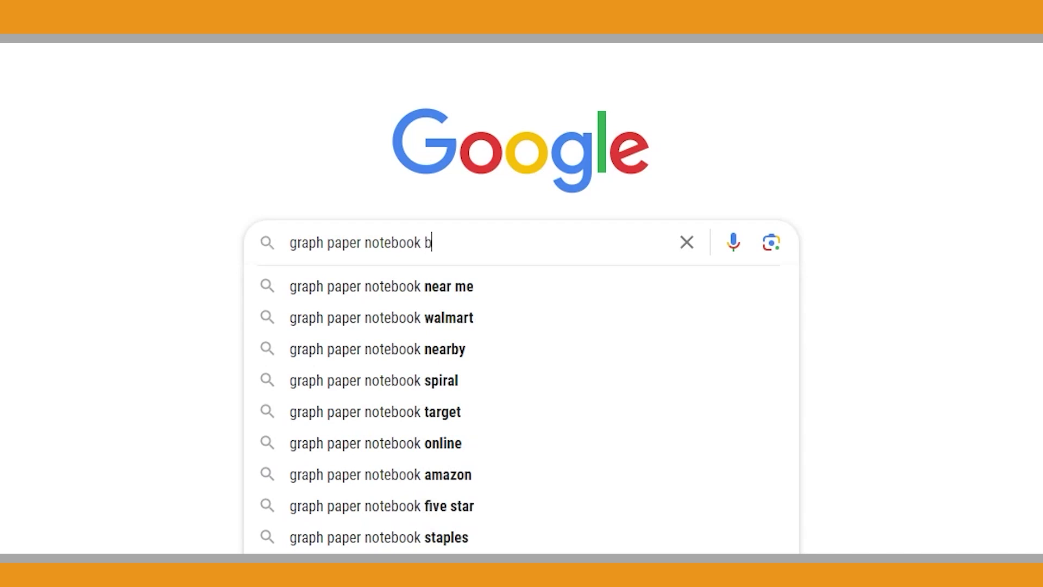
{"action": "type", "text": "d"}
{"action": "key", "text": "BackSpace"}
{"action": "type", "text": "f"}
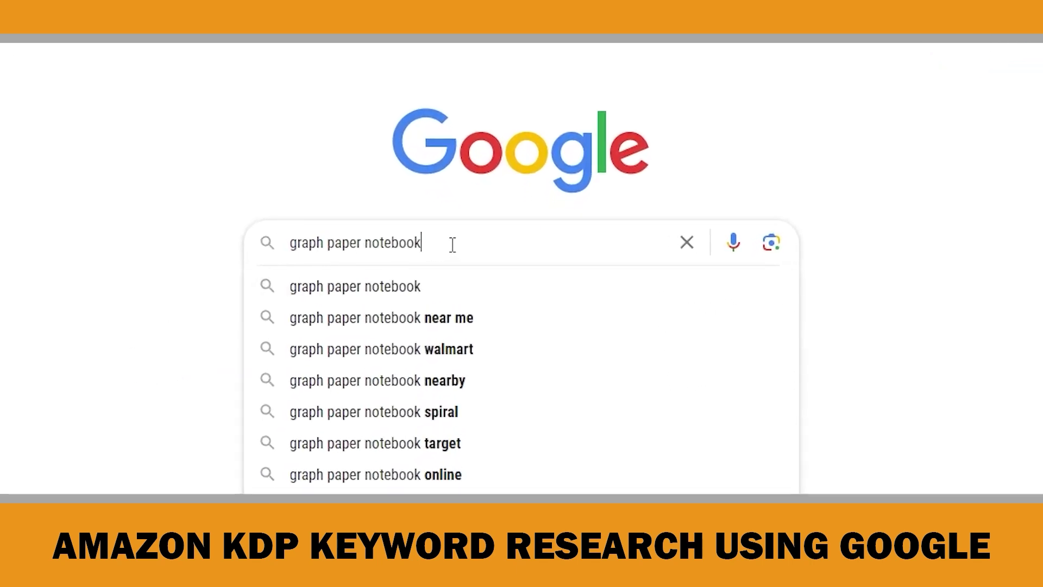
Step: Search 'graph paper notebook', then open the related search 'graph paper notebook amazon'
{"action": "key", "text": "Return"}
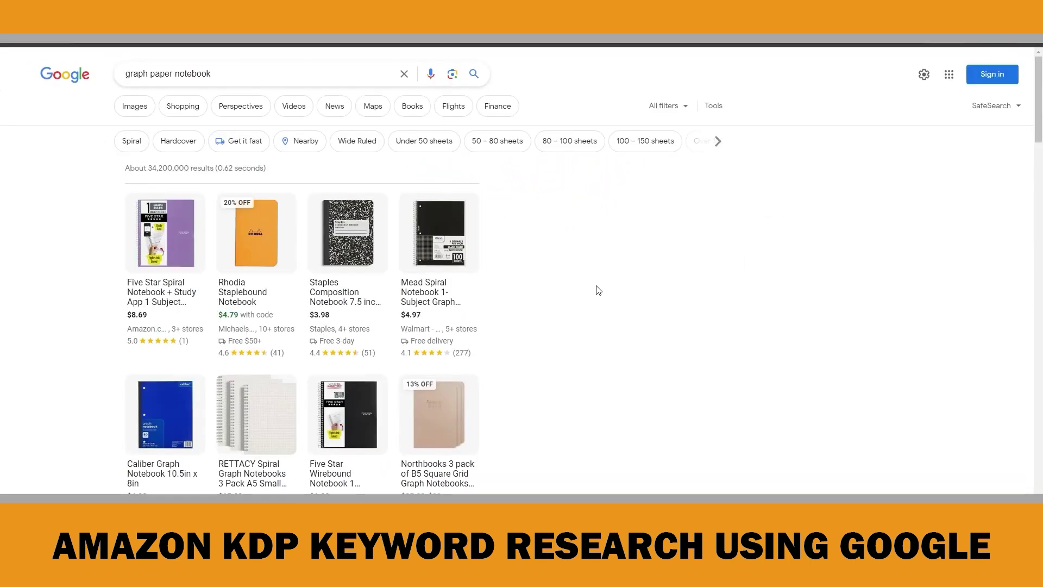
{"action": "scroll", "coordinate": [763, 305], "scroll_direction": "down", "scroll_amount": 1}
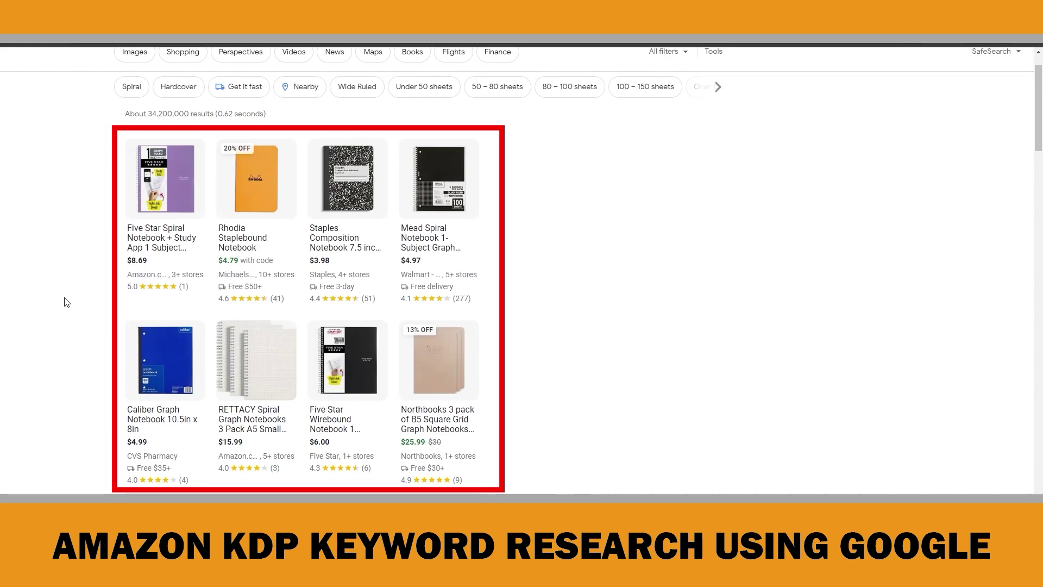
{"action": "scroll", "coordinate": [661, 427], "scroll_direction": "down", "scroll_amount": 20}
{"action": "scroll", "coordinate": [678, 442], "scroll_direction": "down", "scroll_amount": 20}
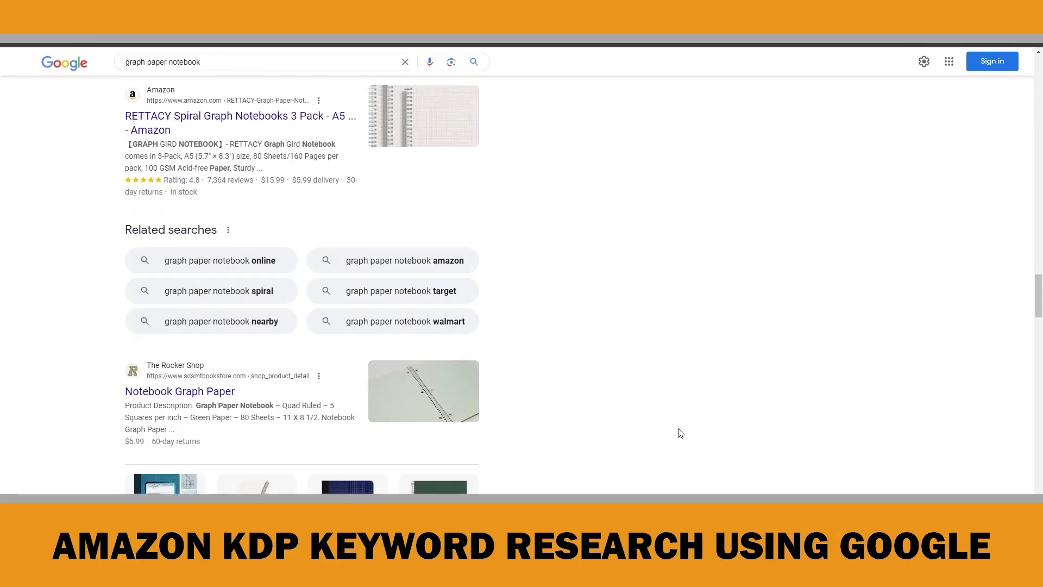
{"action": "scroll", "coordinate": [679, 426], "scroll_direction": "down", "scroll_amount": 1}
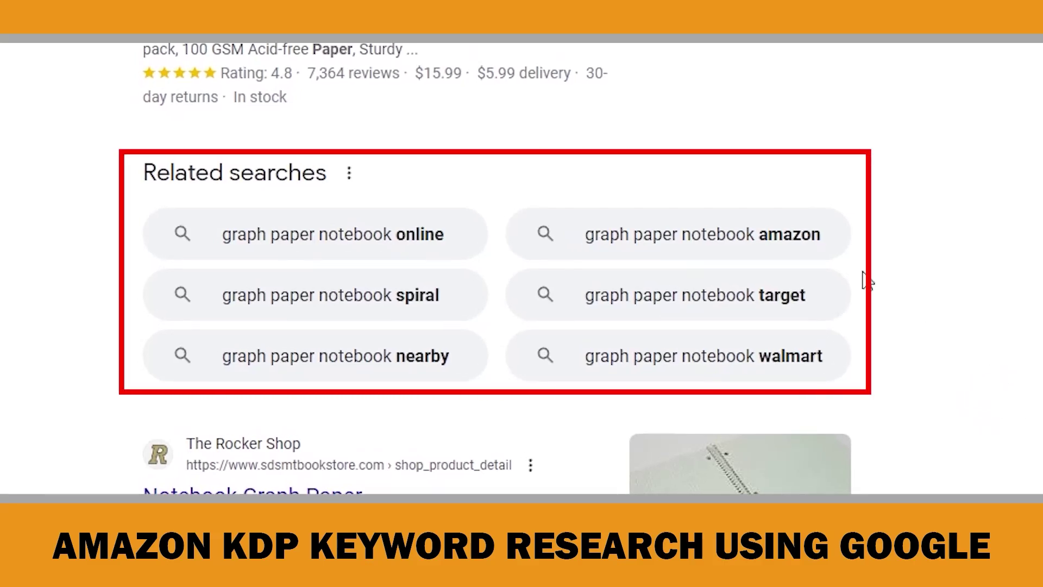
{"action": "left_click", "coordinate": [712, 246]}
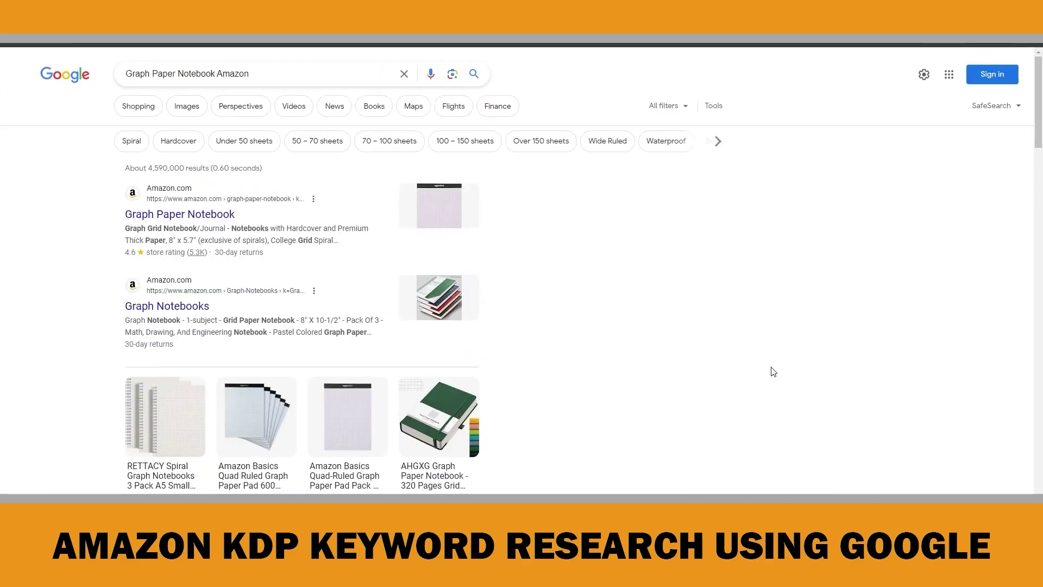
Step: Scroll the 'graph paper notebook amazon' results down to Related searches
{"action": "scroll", "coordinate": [774, 372], "scroll_direction": "down", "scroll_amount": 20}
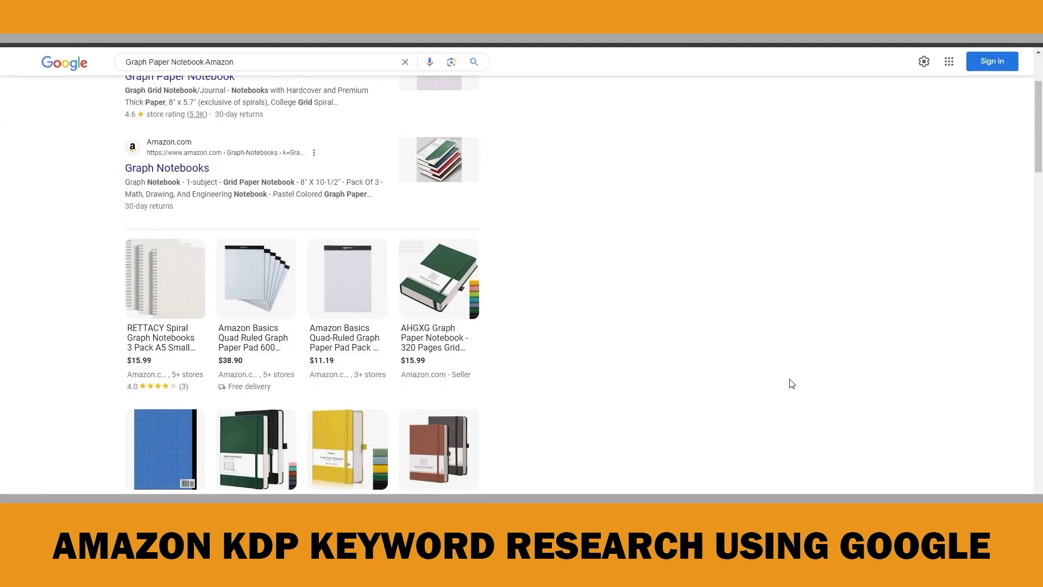
{"action": "scroll", "coordinate": [789, 386], "scroll_direction": "down", "scroll_amount": 15}
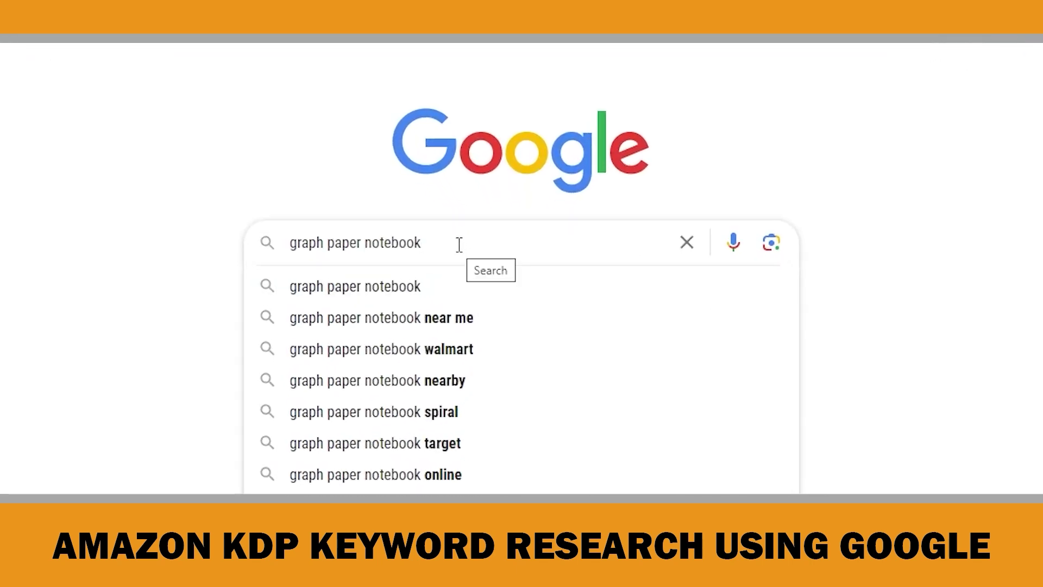
Step: View 'graph paper notebook' image results and reveal more related terms like hexagonal and engineering
{"action": "key", "text": "Return"}
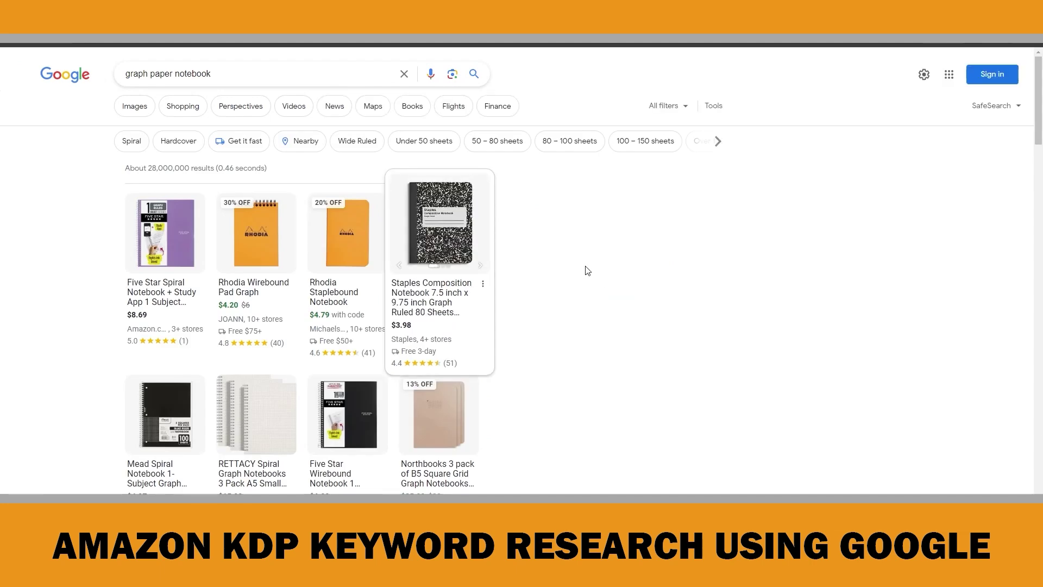
{"action": "left_click", "coordinate": [139, 106]}
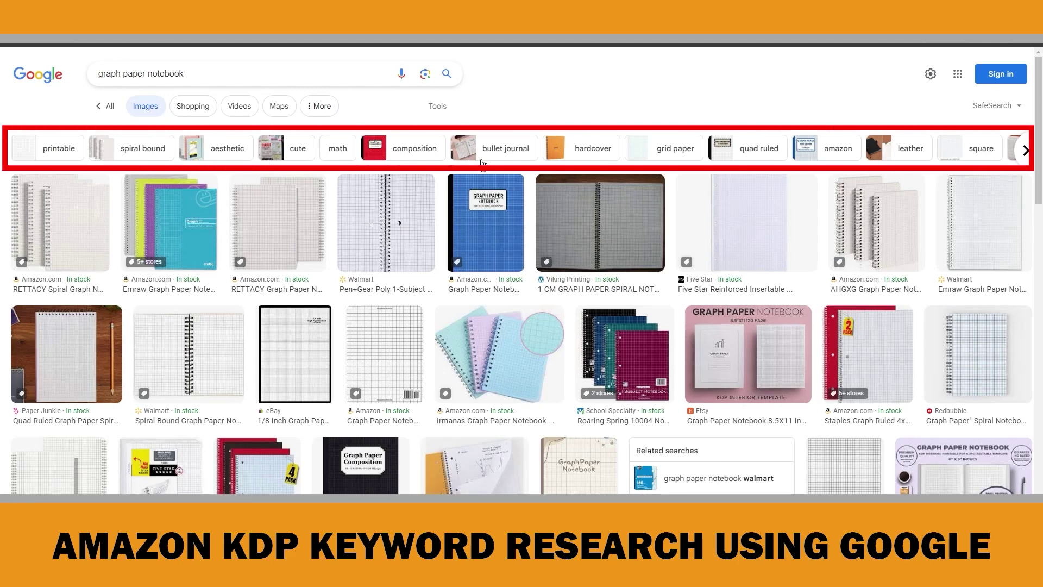
{"action": "left_click", "coordinate": [1025, 152]}
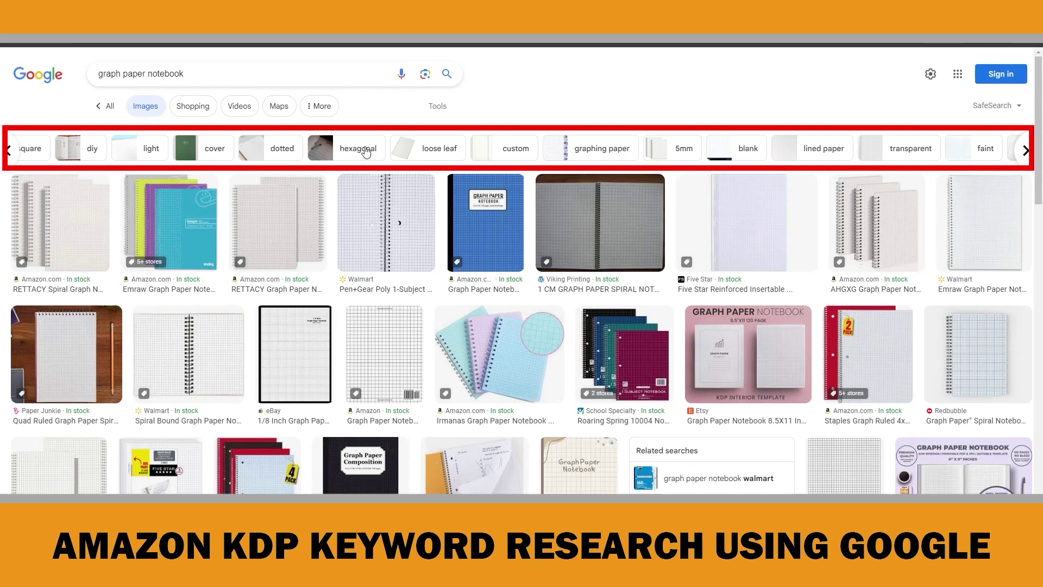
{"action": "left_click", "coordinate": [1023, 152]}
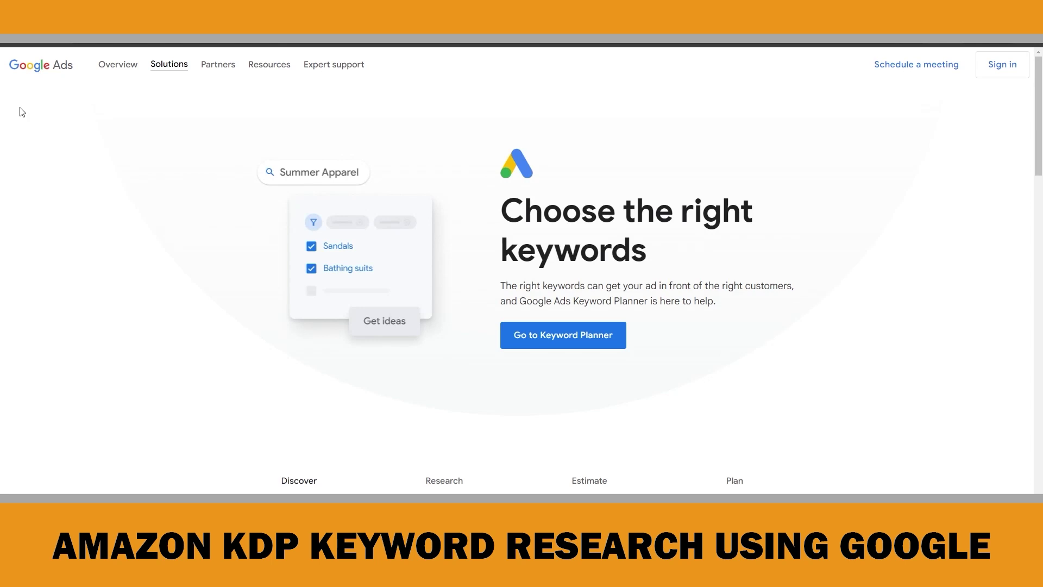
Step: Use Keyword Planner's Discover new keywords with seed 'graph paper notebook' to get 638 ideas
{"action": "left_click", "coordinate": [11, 42]}
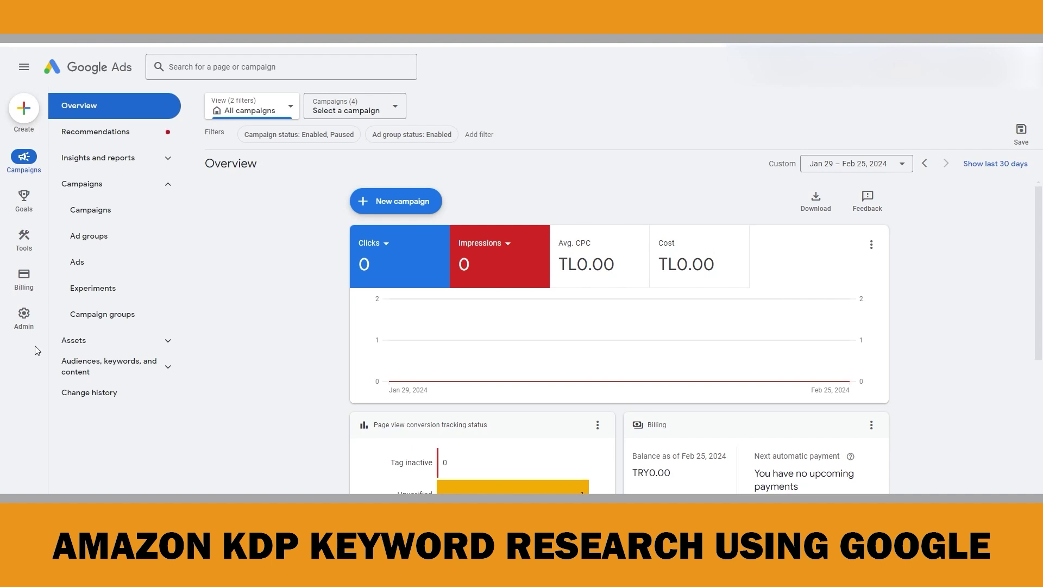
{"action": "mouse_move", "coordinate": [26, 247]}
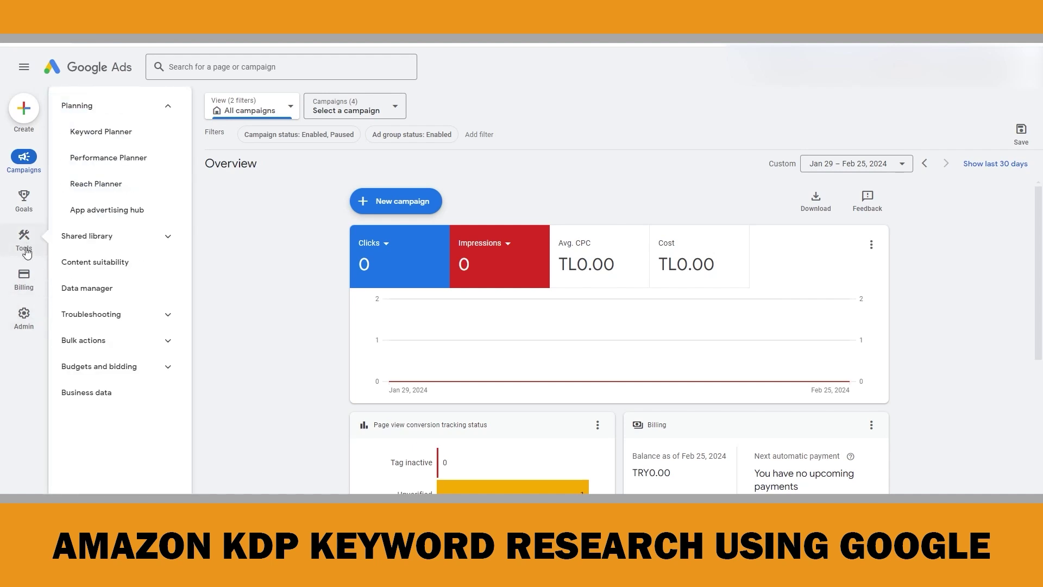
{"action": "left_click", "coordinate": [106, 138]}
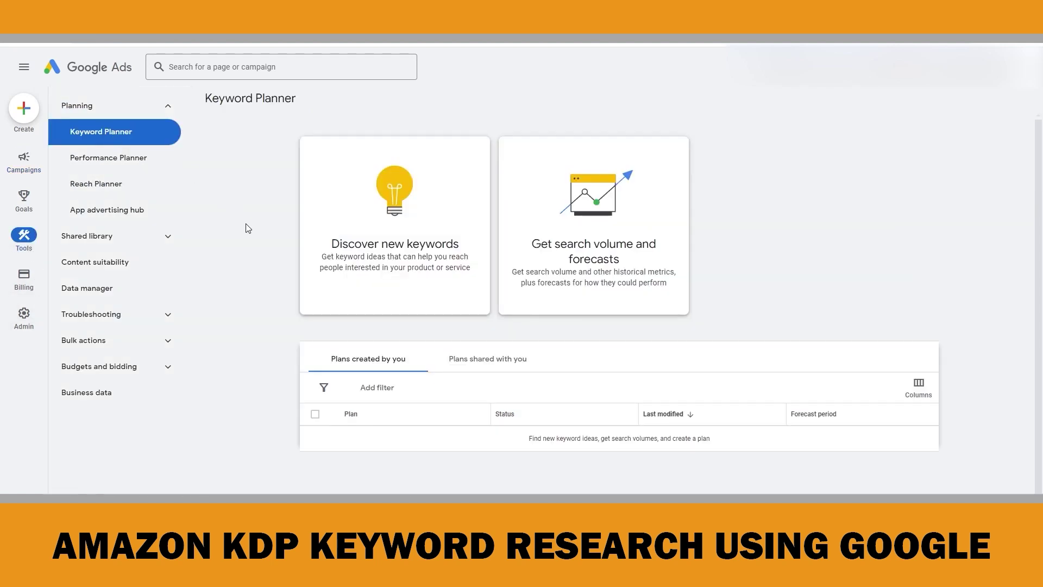
{"action": "left_click", "coordinate": [432, 279]}
{"action": "type", "text": "graph paper notebook"}
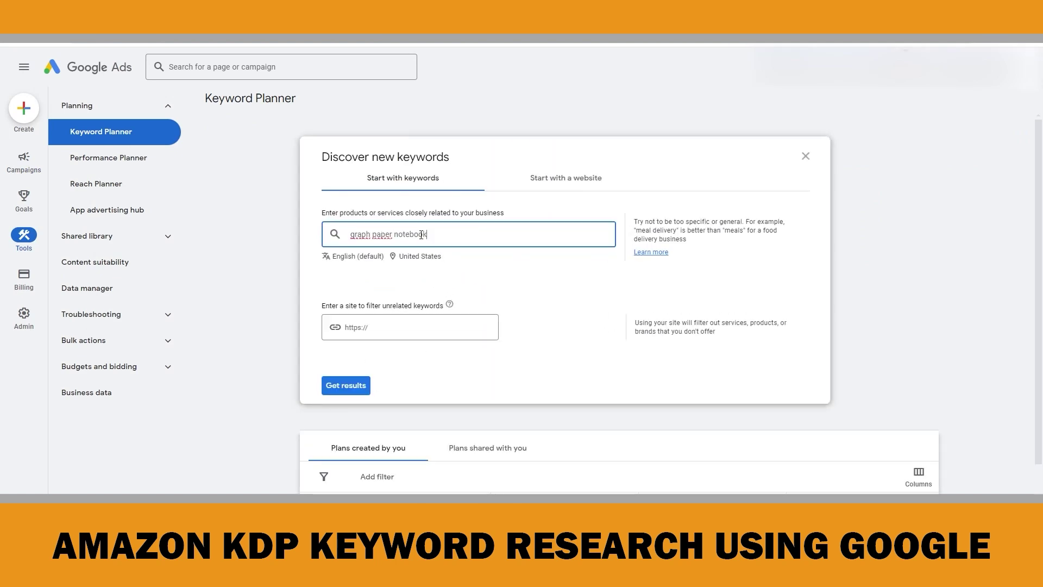
{"action": "left_click", "coordinate": [357, 387]}
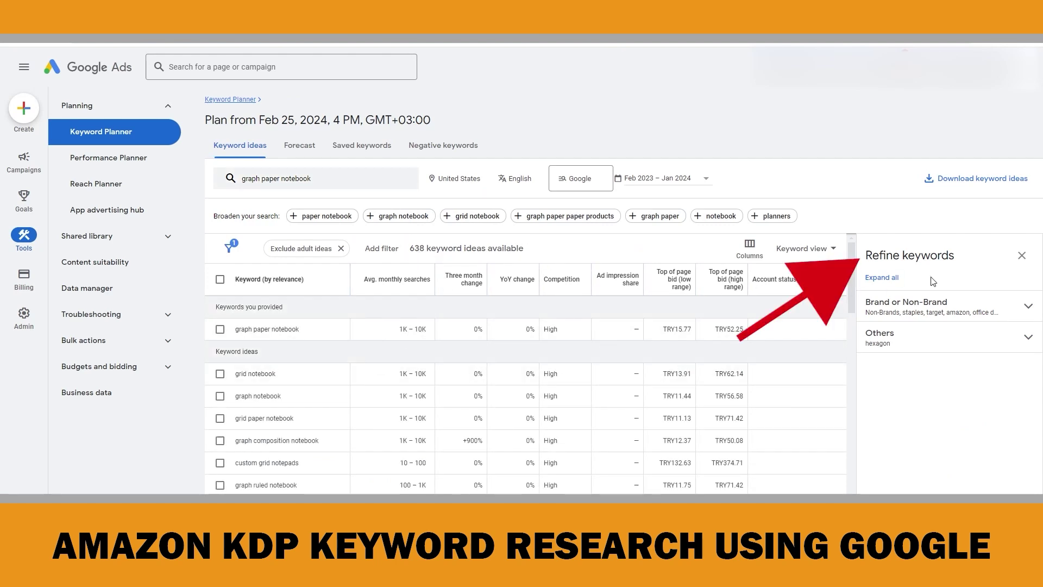
Step: Uncheck Store and Other Brands under Brand or Non-Brand, leaving 462 ideas, and scroll the list
{"action": "left_click", "coordinate": [1027, 308]}
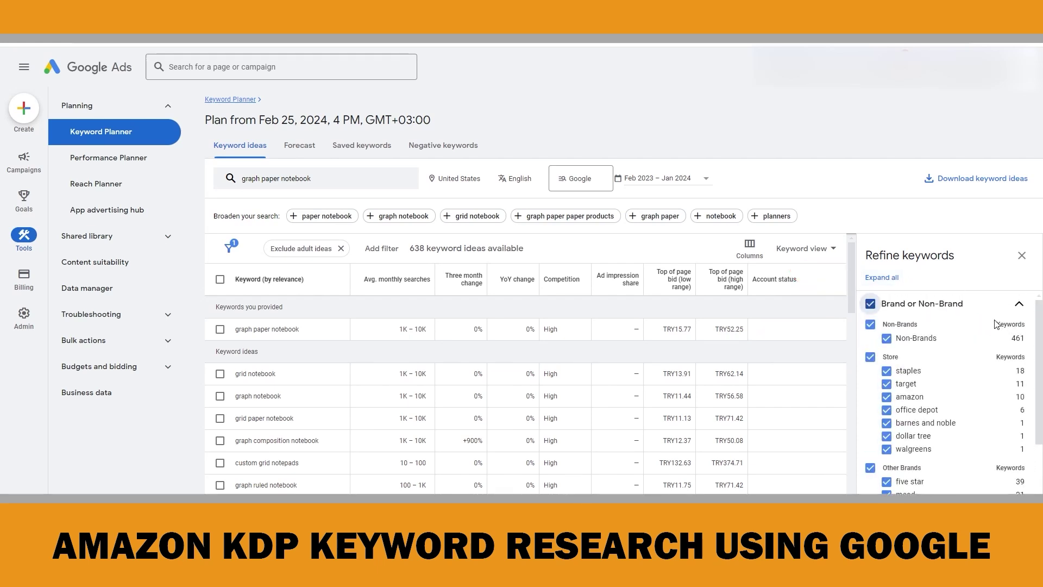
{"action": "left_click", "coordinate": [871, 357]}
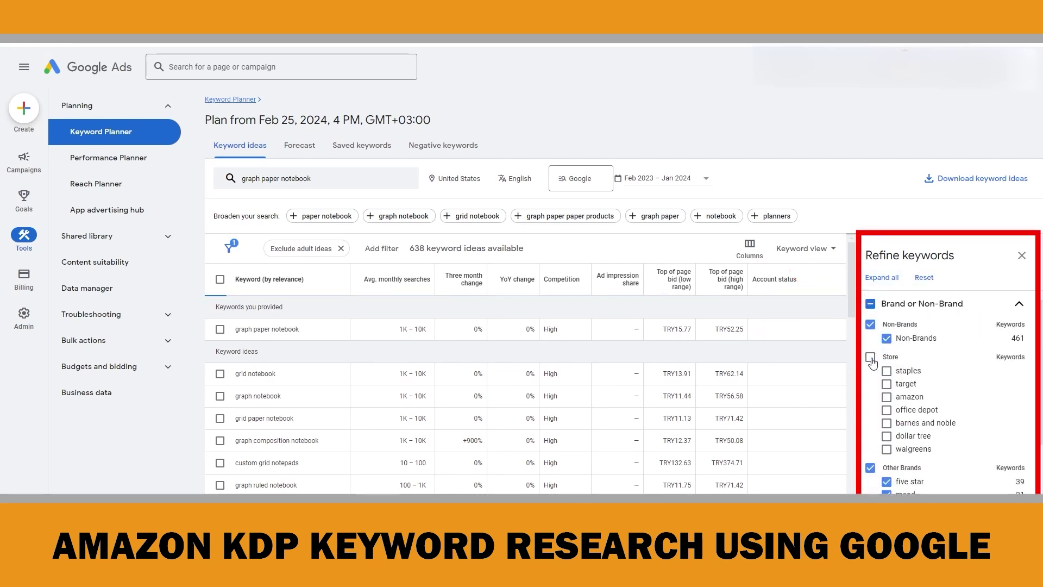
{"action": "left_click", "coordinate": [870, 468]}
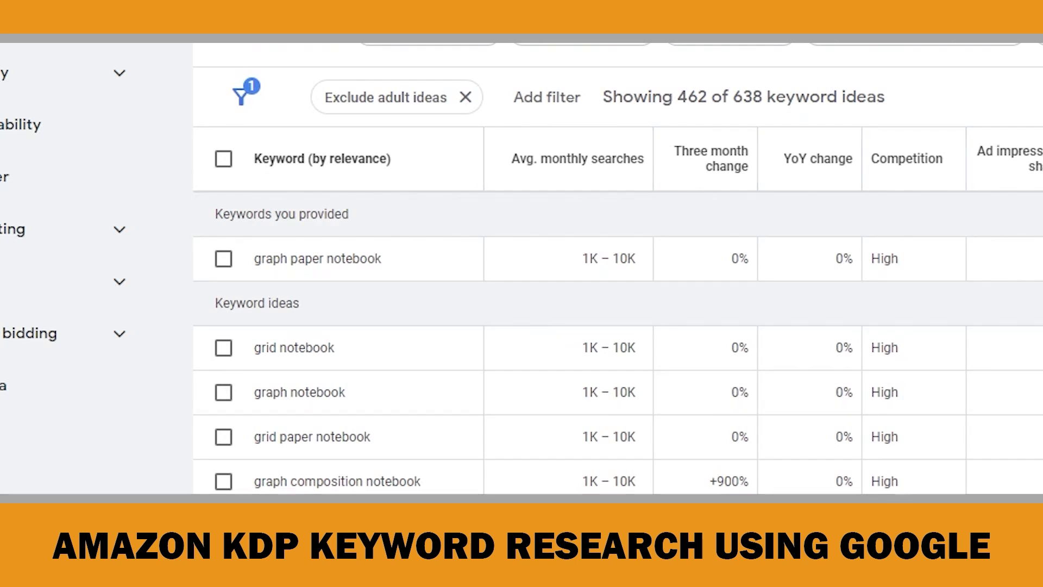
{"action": "scroll", "coordinate": [618, 343], "scroll_direction": "down", "scroll_amount": 2}
{"action": "scroll", "coordinate": [771, 329], "scroll_direction": "down", "scroll_amount": 1}
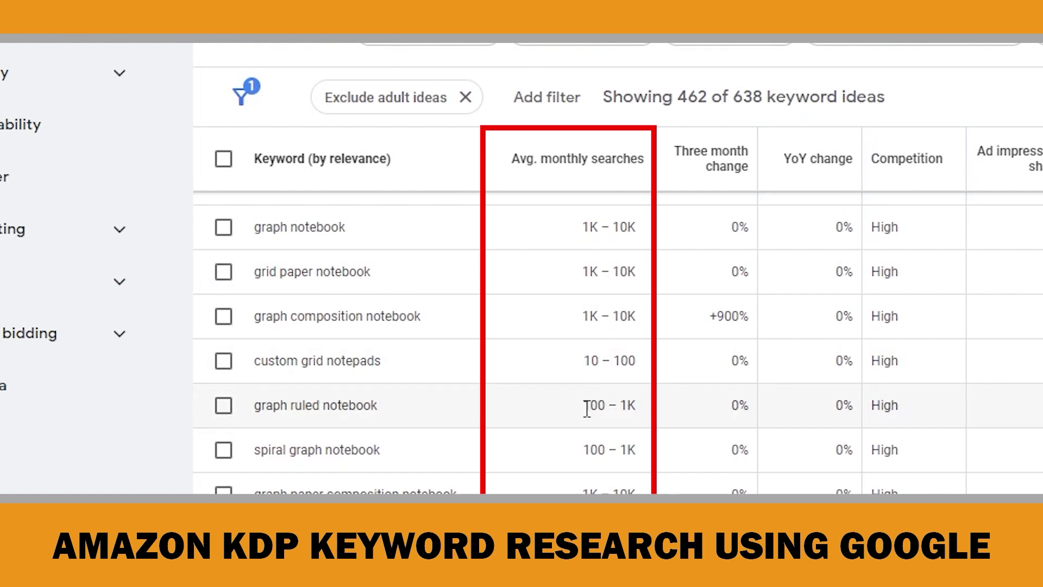
{"action": "scroll", "coordinate": [589, 403], "scroll_direction": "down", "scroll_amount": 2}
{"action": "scroll", "coordinate": [617, 342], "scroll_direction": "down", "scroll_amount": 2}
{"action": "scroll", "coordinate": [617, 342], "scroll_direction": "up", "scroll_amount": 4}
{"action": "scroll", "coordinate": [617, 342], "scroll_direction": "up", "scroll_amount": 3}
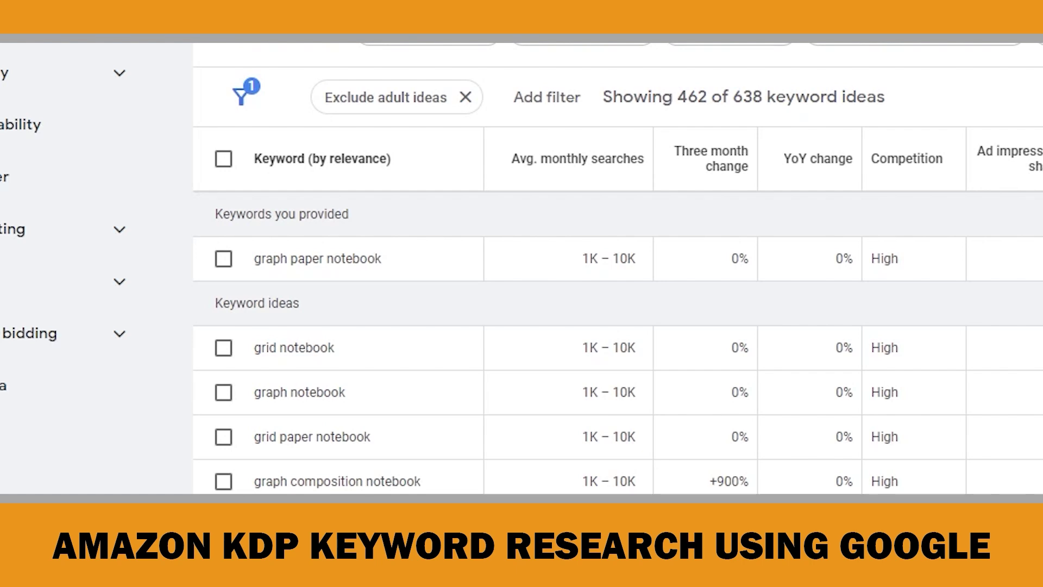
{"action": "mouse_move", "coordinate": [729, 163]}
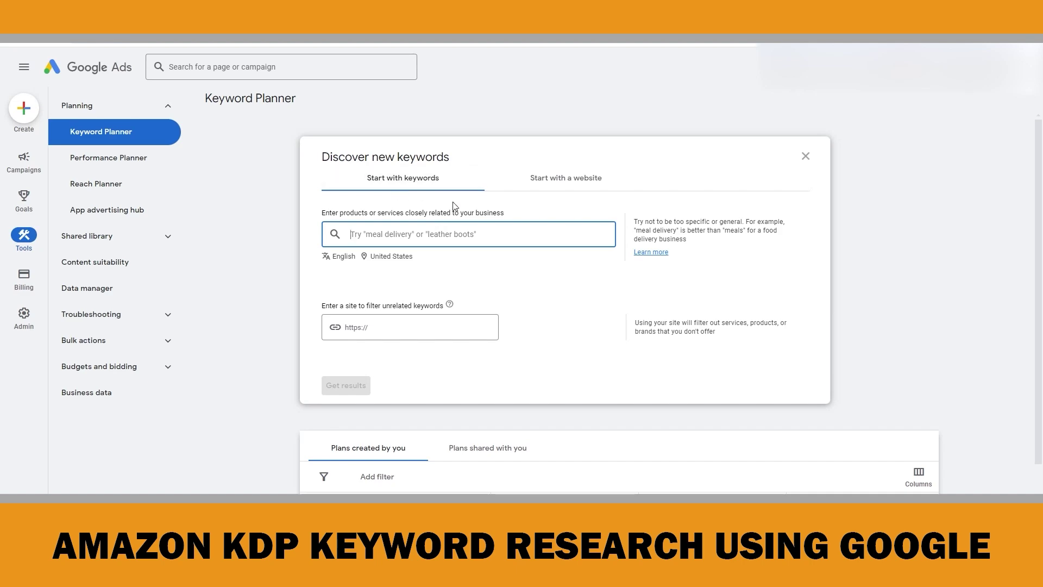
Step: Seed Keyword Planner with the Amazon product page URL only, yielding 2,154 keyword ideas
{"action": "left_click", "coordinate": [563, 187]}
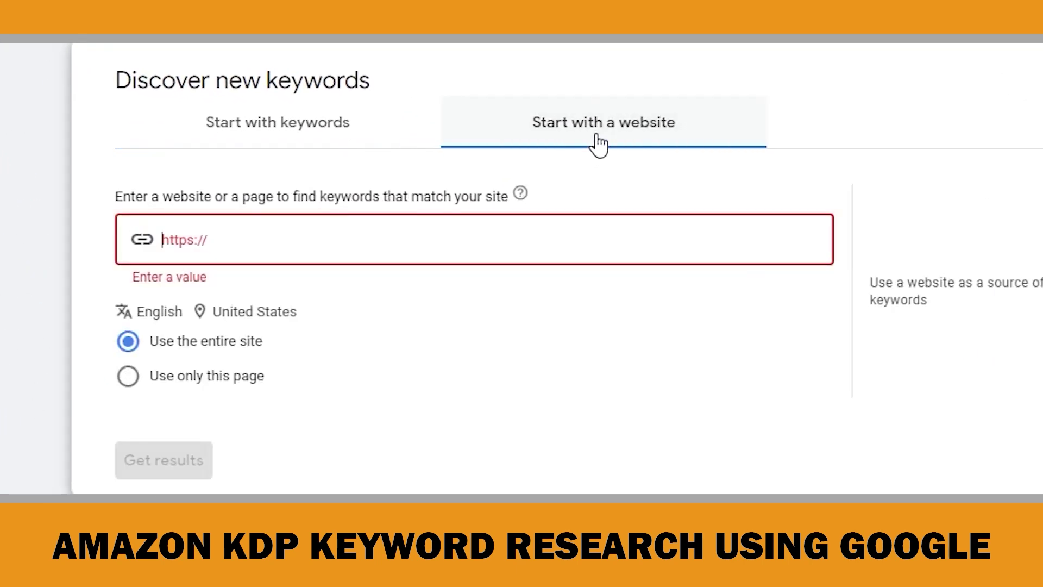
{"action": "key", "text": "ctrl+v"}
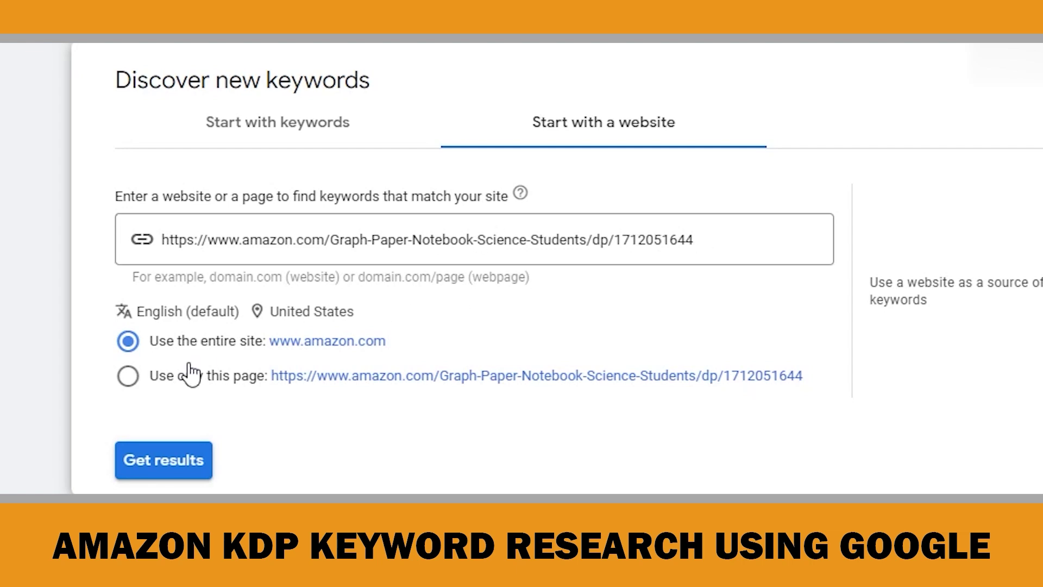
{"action": "left_click", "coordinate": [129, 378]}
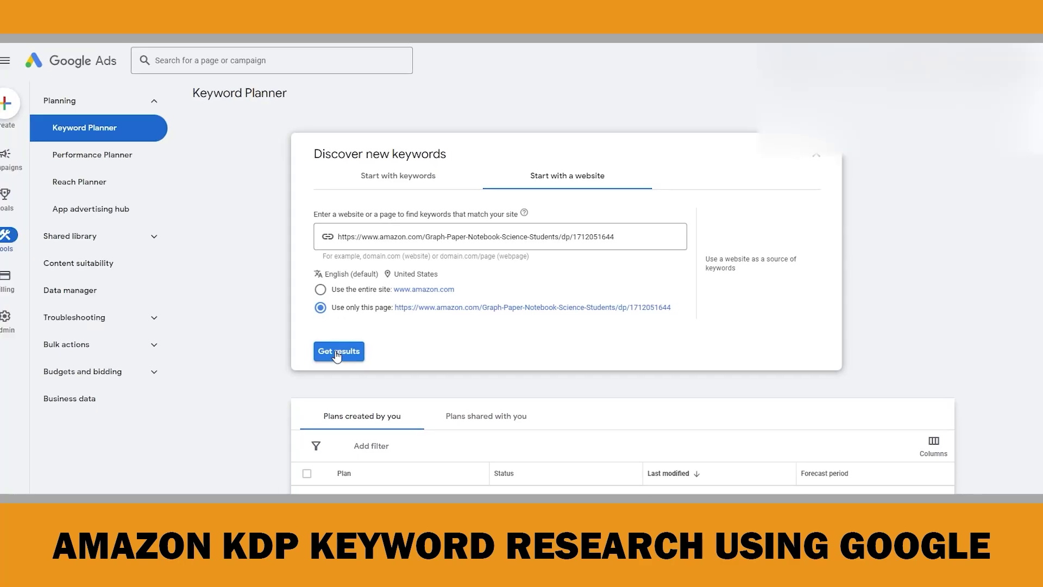
{"action": "left_click", "coordinate": [330, 356]}
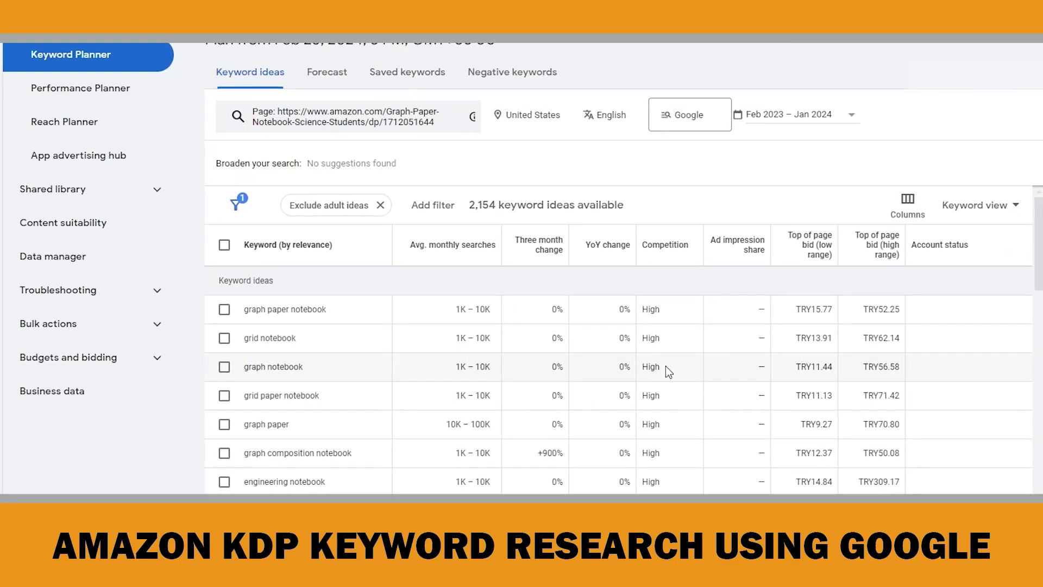
{"action": "scroll", "coordinate": [623, 342], "scroll_direction": "down", "scroll_amount": 10}
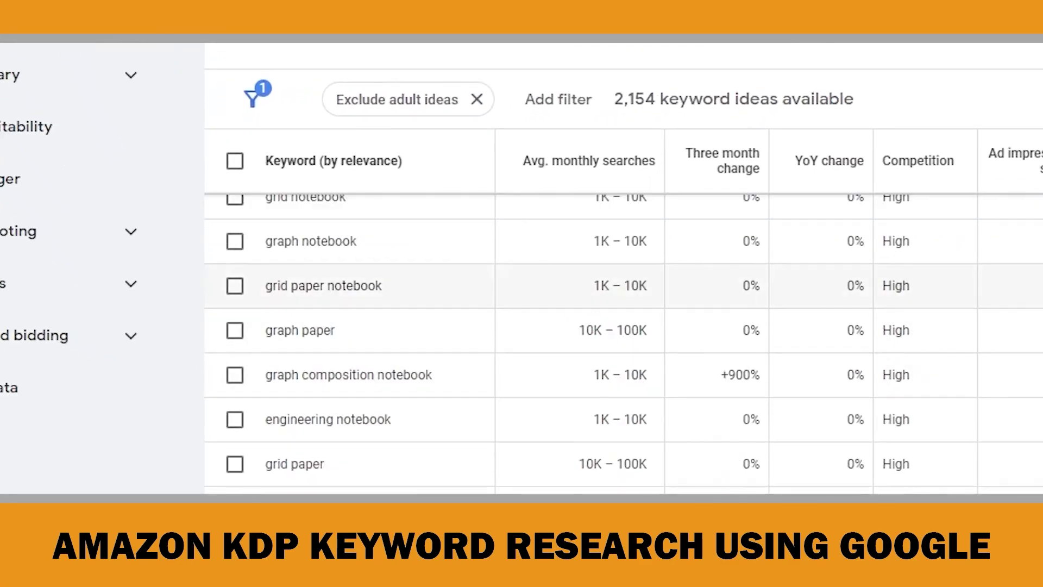
{"action": "scroll", "coordinate": [623, 342], "scroll_direction": "down", "scroll_amount": 10}
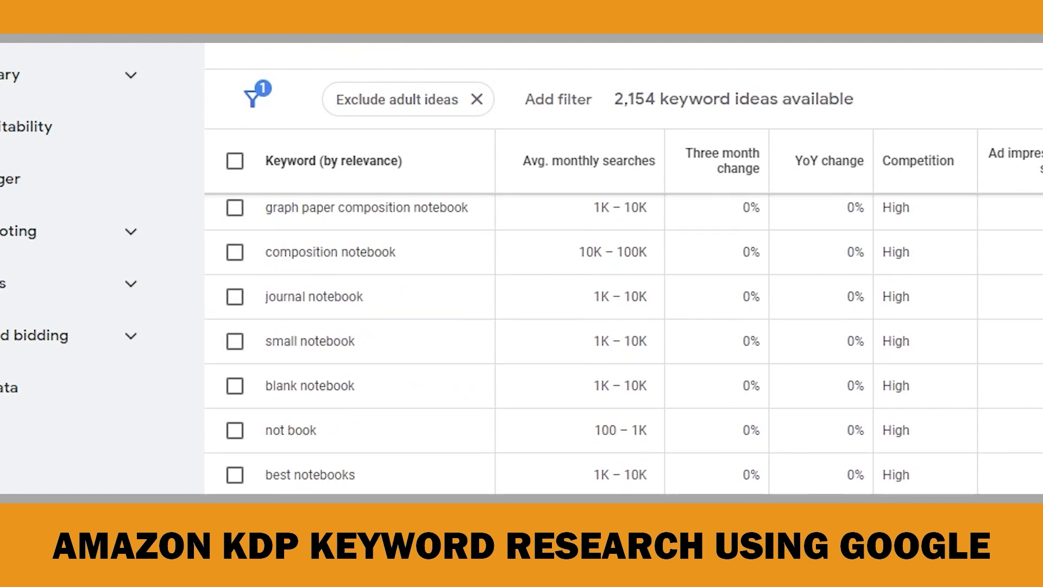
{"action": "scroll", "coordinate": [623, 342], "scroll_direction": "down", "scroll_amount": 6}
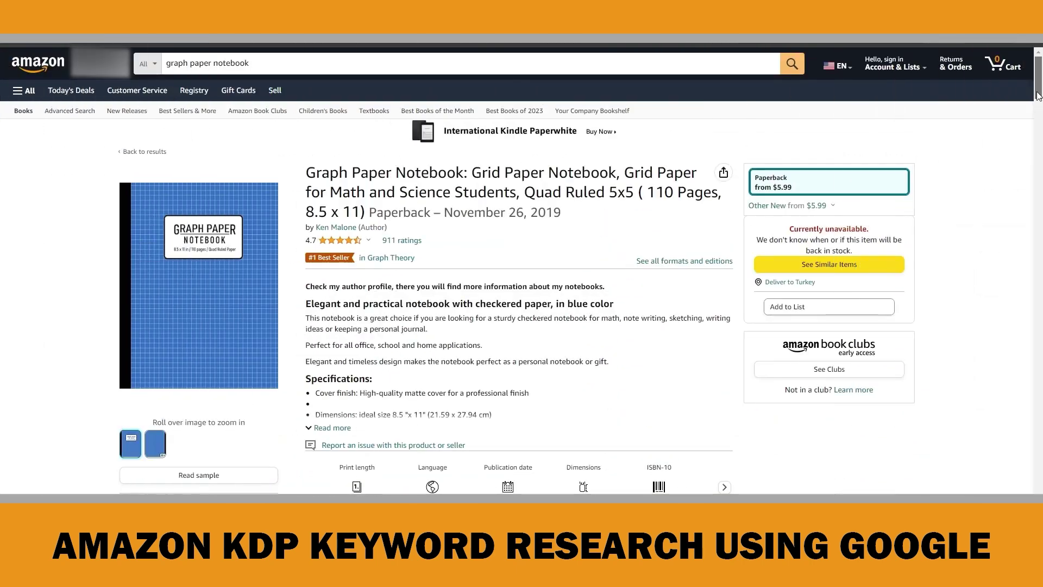
{"action": "left_click_drag", "start_coordinate": [1038, 96], "coordinate": [1040, 296]}
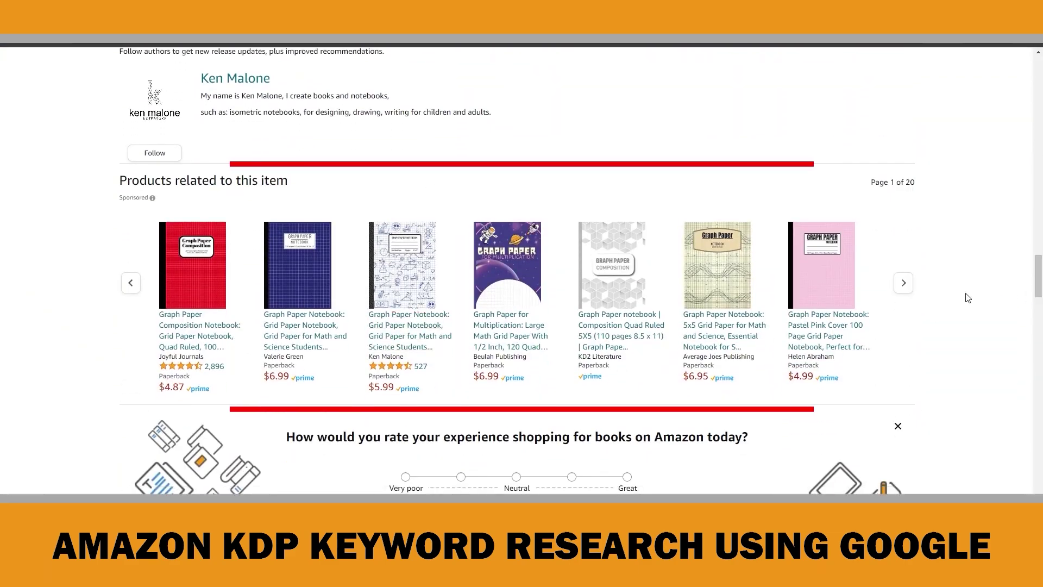
Step: Scroll the Amazon listing through Products related to this item and More items to explore
{"action": "left_click_drag", "start_coordinate": [1034, 274], "coordinate": [1031, 450]}
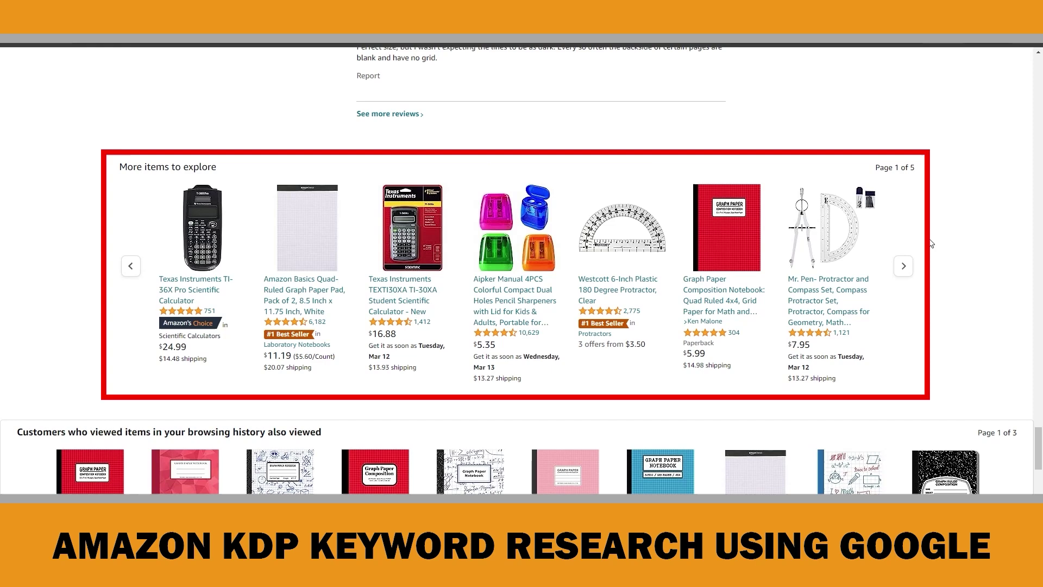
{"action": "left_click_drag", "start_coordinate": [1034, 432], "coordinate": [1041, 479]}
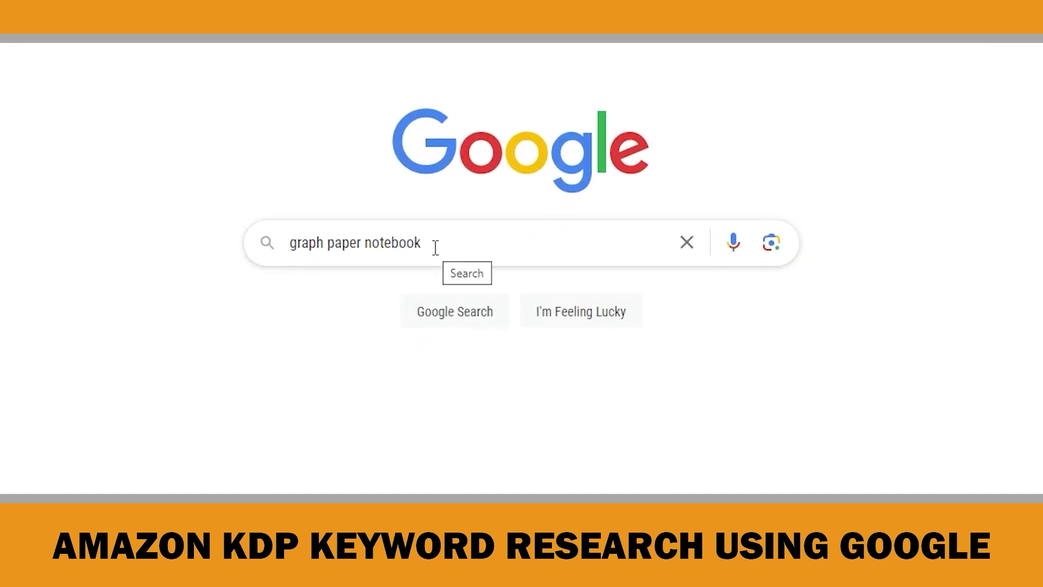
Step: Search Google for 'graph paper notebook', browse the shopping grid, and open the Amazon.com result
{"action": "left_click", "coordinate": [435, 247]}
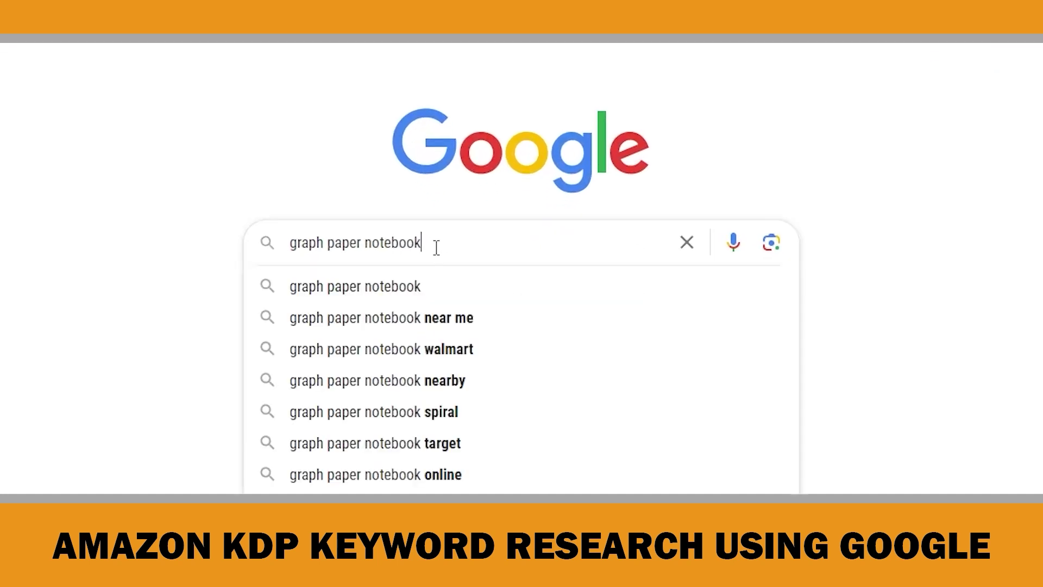
{"action": "key", "text": "Return"}
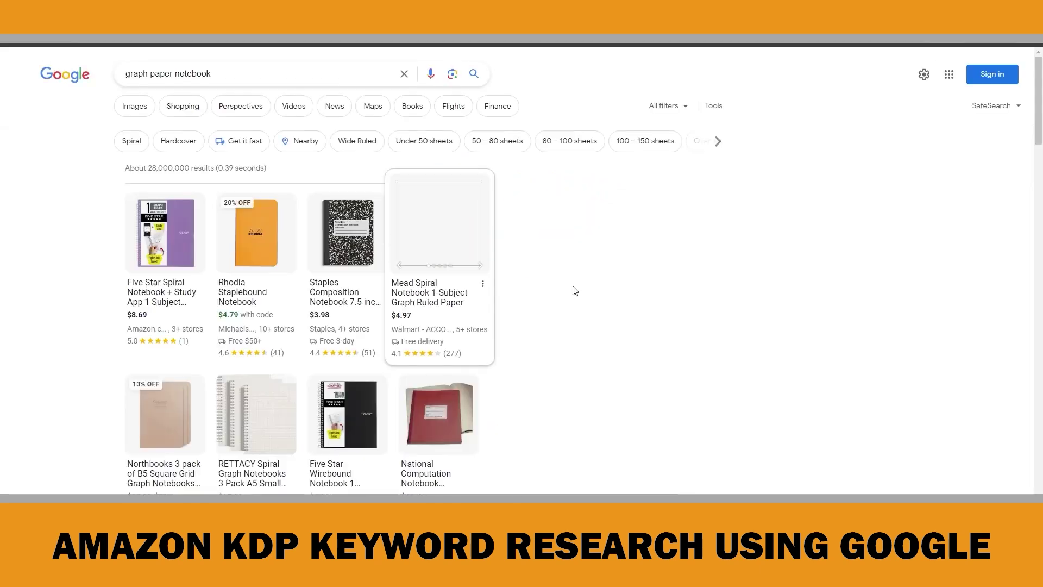
{"action": "scroll", "coordinate": [566, 391], "scroll_direction": "down", "scroll_amount": 2}
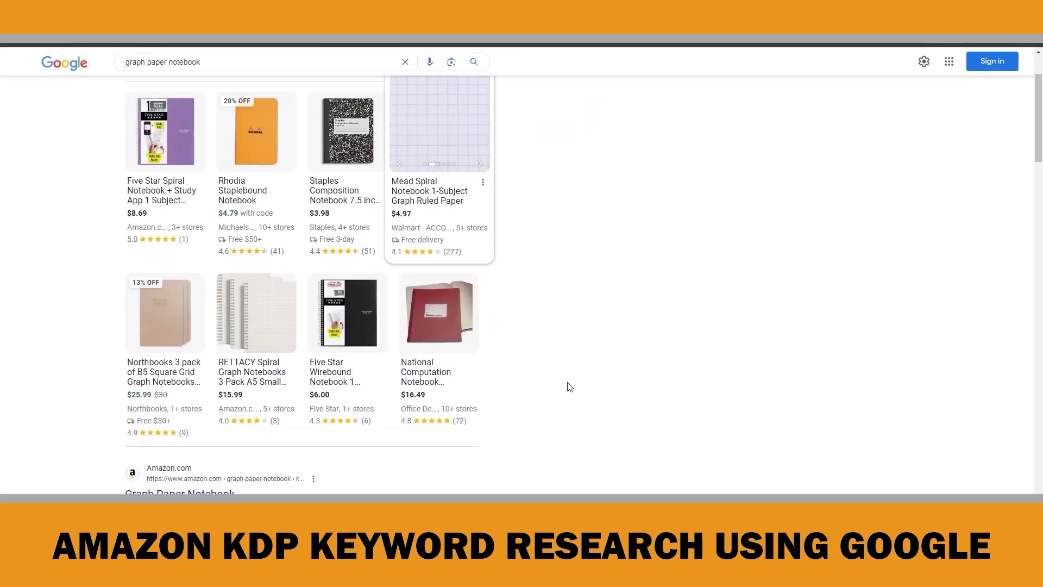
{"action": "mouse_move", "coordinate": [135, 187]}
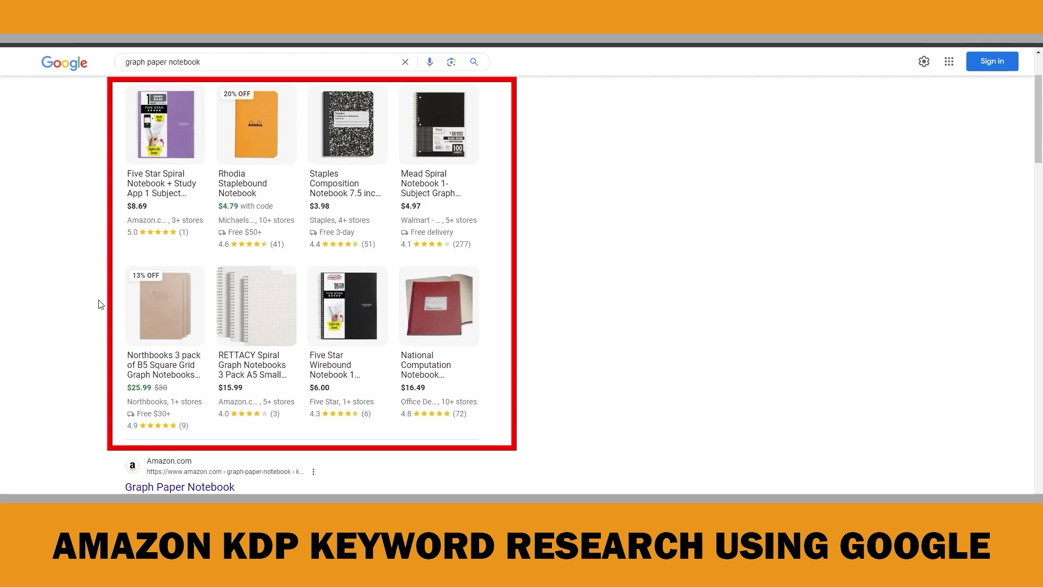
{"action": "mouse_move", "coordinate": [244, 373]}
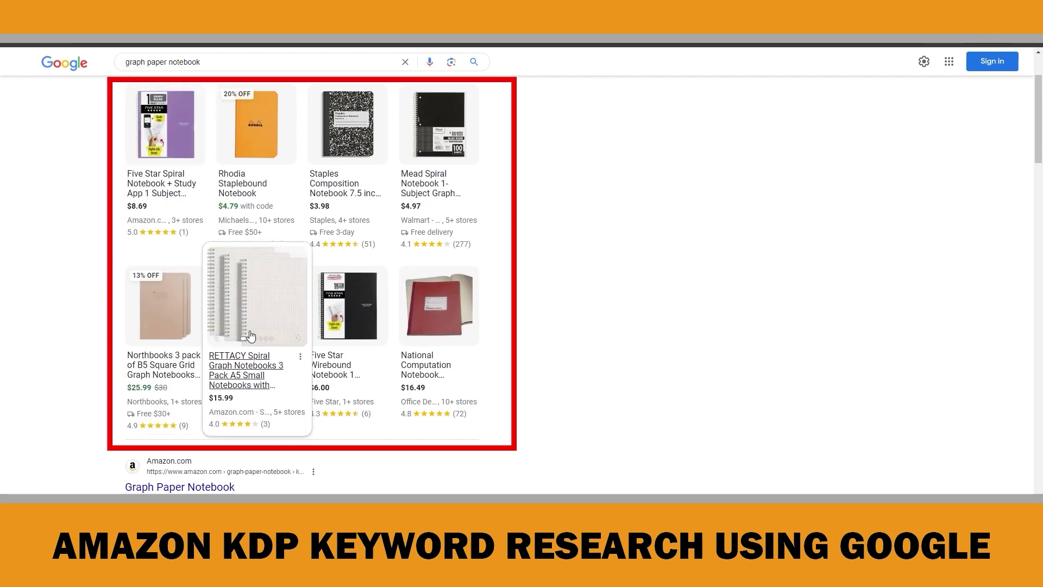
{"action": "scroll", "coordinate": [545, 466], "scroll_direction": "down", "scroll_amount": 5}
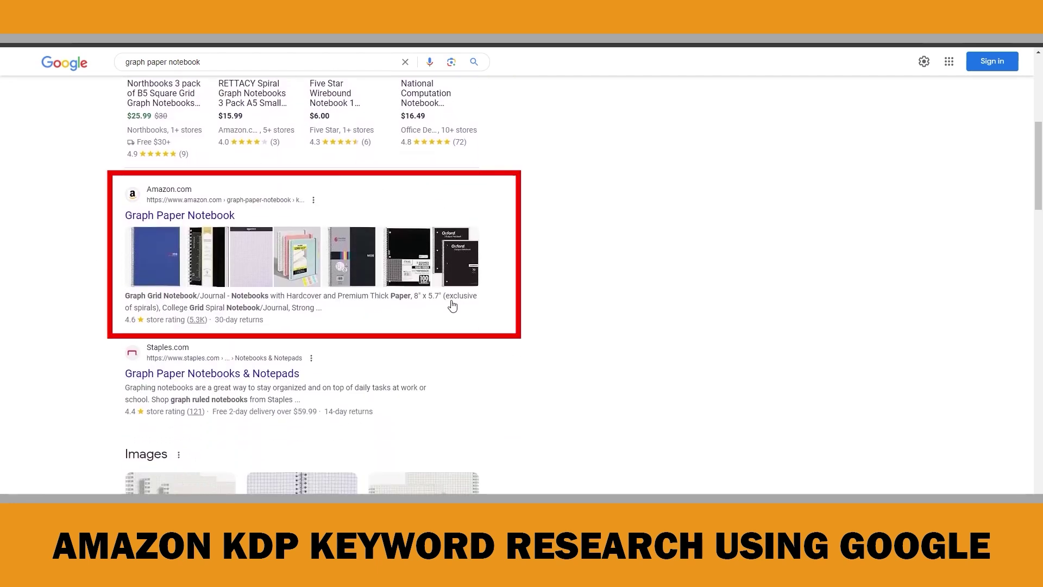
{"action": "left_click", "coordinate": [198, 216]}
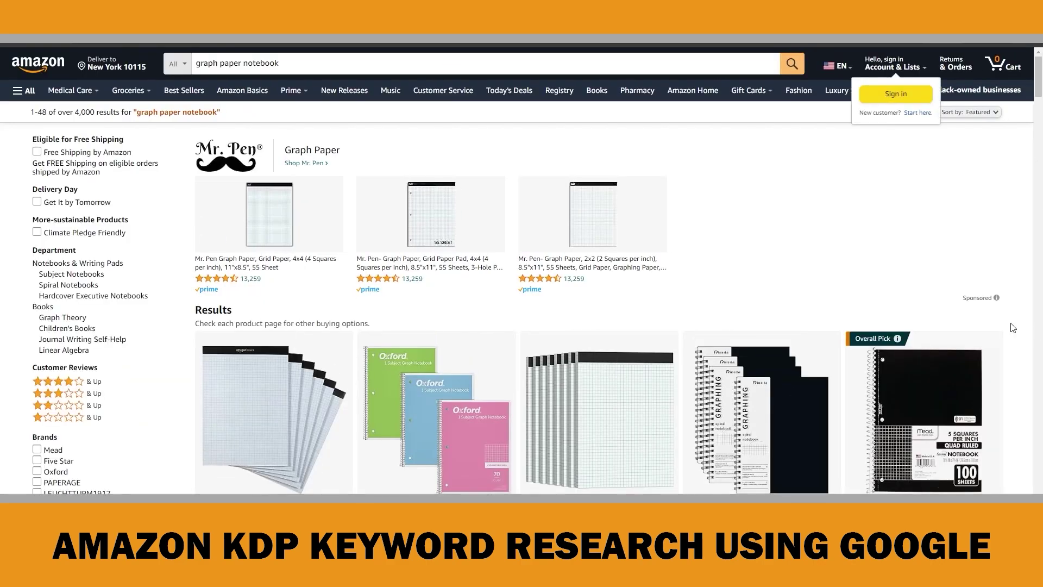
Step: Open the Best Seller blue Graph Paper Notebook listing from Amazon's results
{"action": "scroll", "coordinate": [1029, 343], "scroll_direction": "down", "scroll_amount": 13}
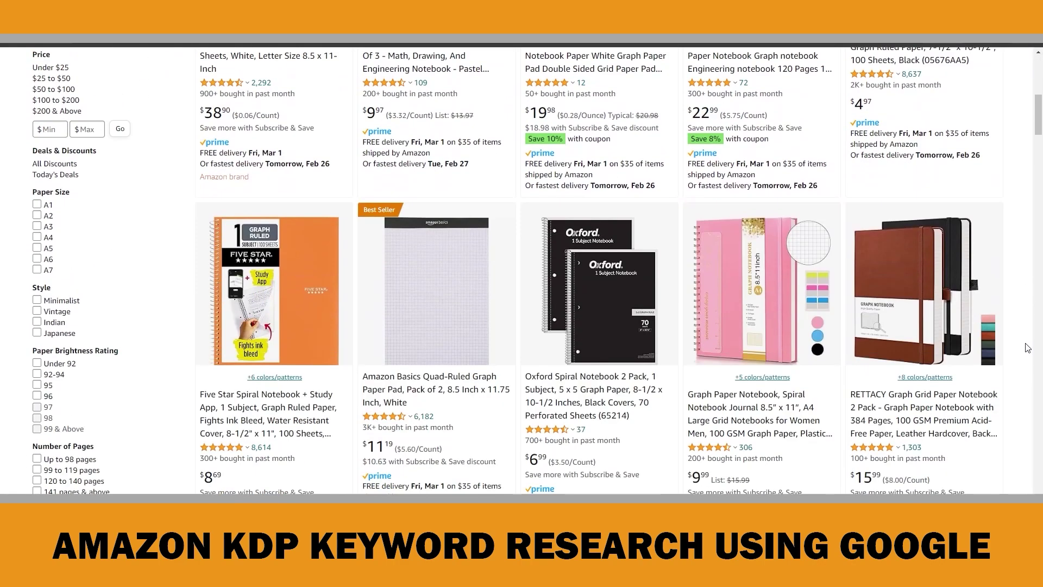
{"action": "scroll", "coordinate": [1026, 350], "scroll_direction": "down", "scroll_amount": 15}
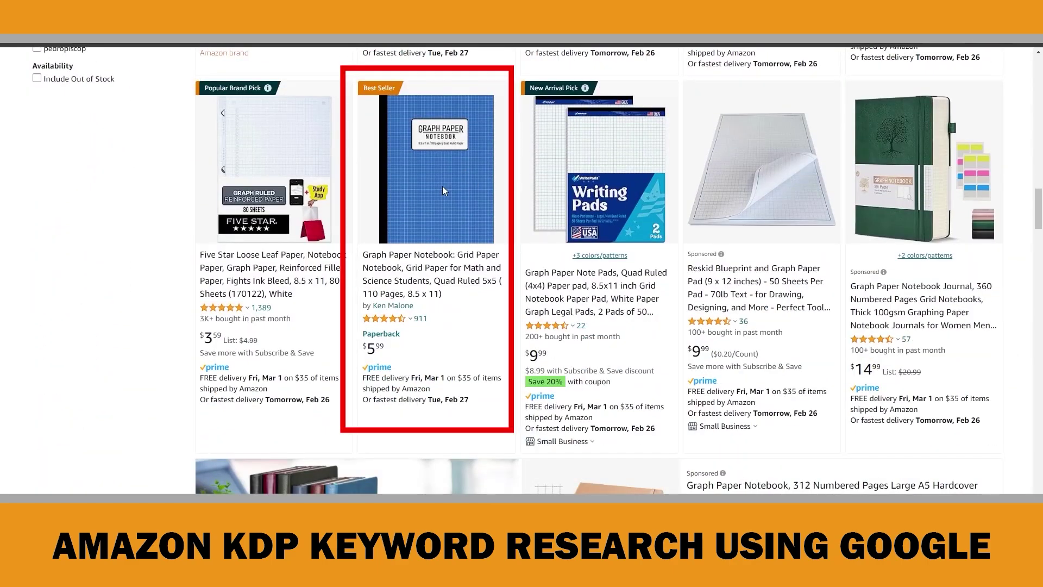
{"action": "left_click", "coordinate": [443, 191]}
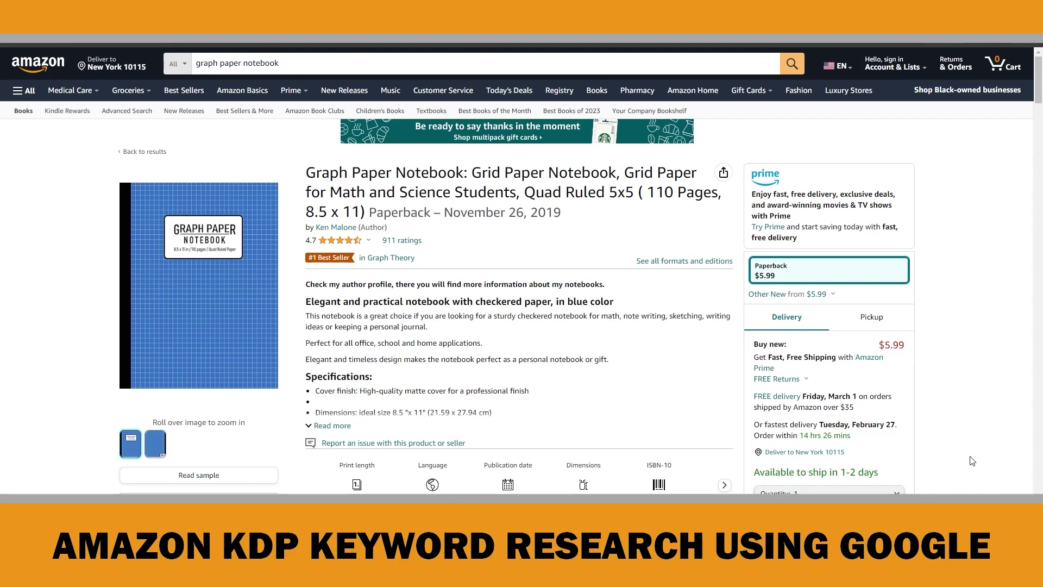
Step: Check the product details, showing Best Sellers Rank #10,594 in Books
{"action": "scroll", "coordinate": [972, 461], "scroll_direction": "down", "scroll_amount": 20}
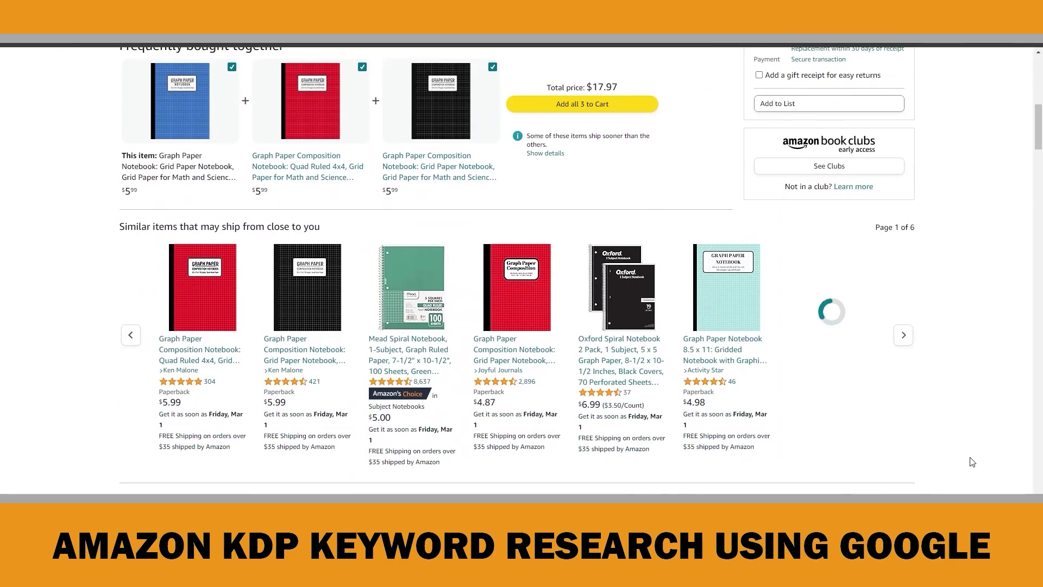
{"action": "scroll", "coordinate": [972, 462], "scroll_direction": "down", "scroll_amount": 10}
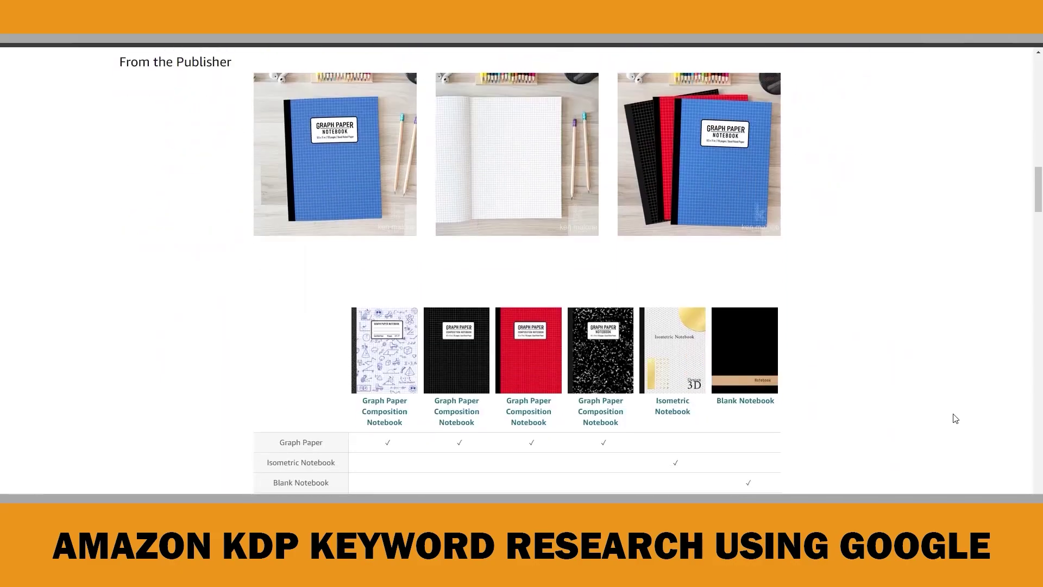
{"action": "scroll", "coordinate": [955, 419], "scroll_direction": "down", "scroll_amount": 8}
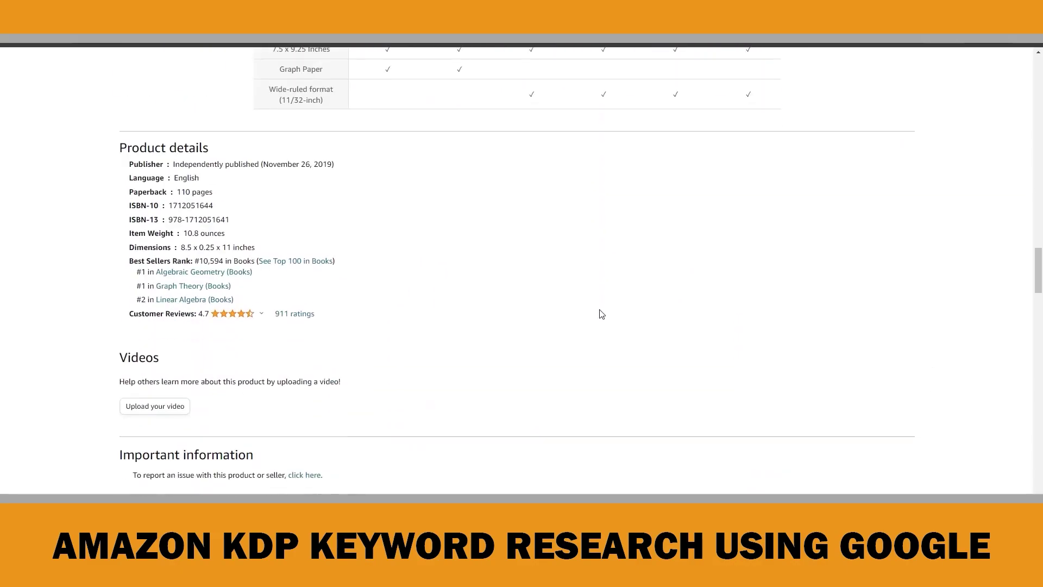